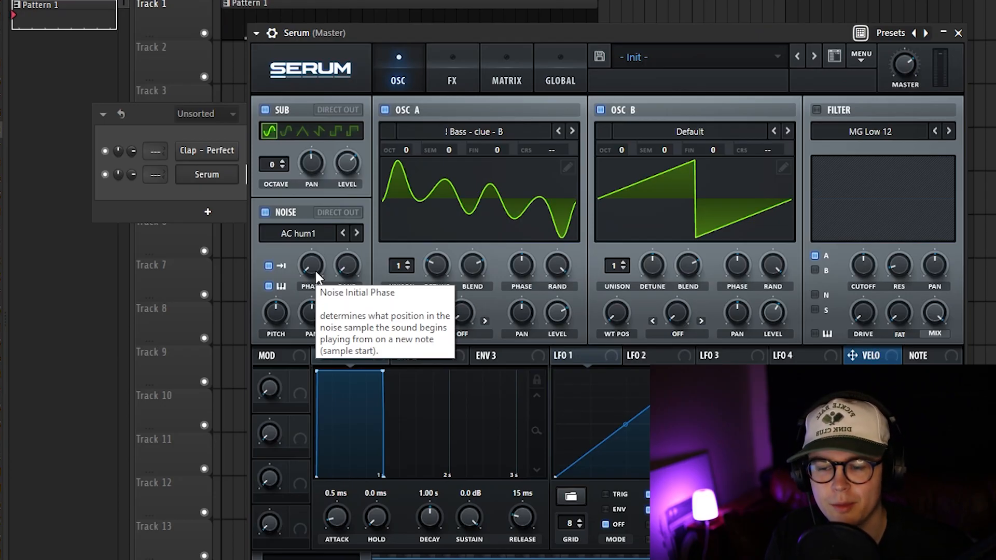
Turn off one-shot mode for the noise oscillator and enable the MG Low 12 filter.
{"action": "left_click", "coordinate": [274, 266]}
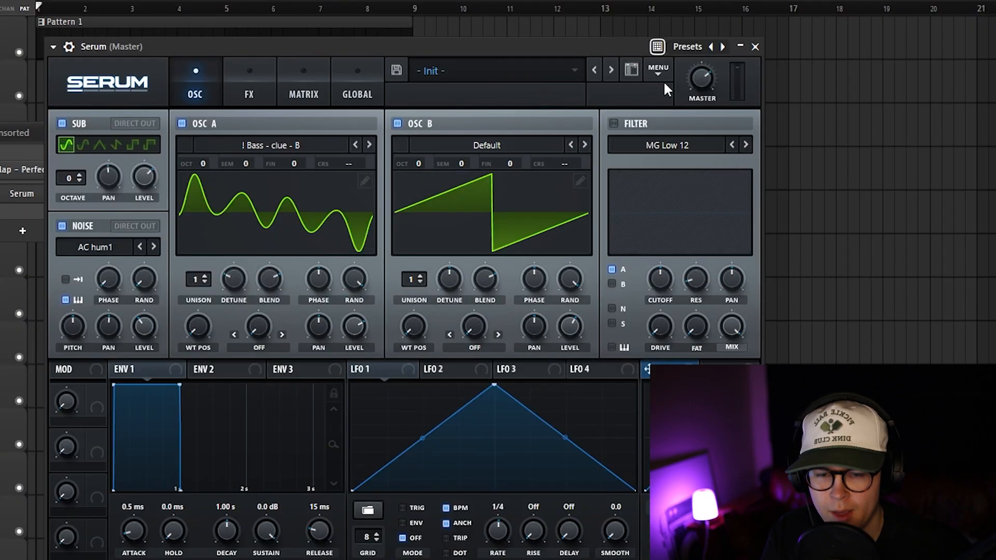
{"action": "left_click", "coordinate": [612, 125]}
{"action": "left_click_drag", "start_coordinate": [589, 45], "coordinate": [597, 46]}
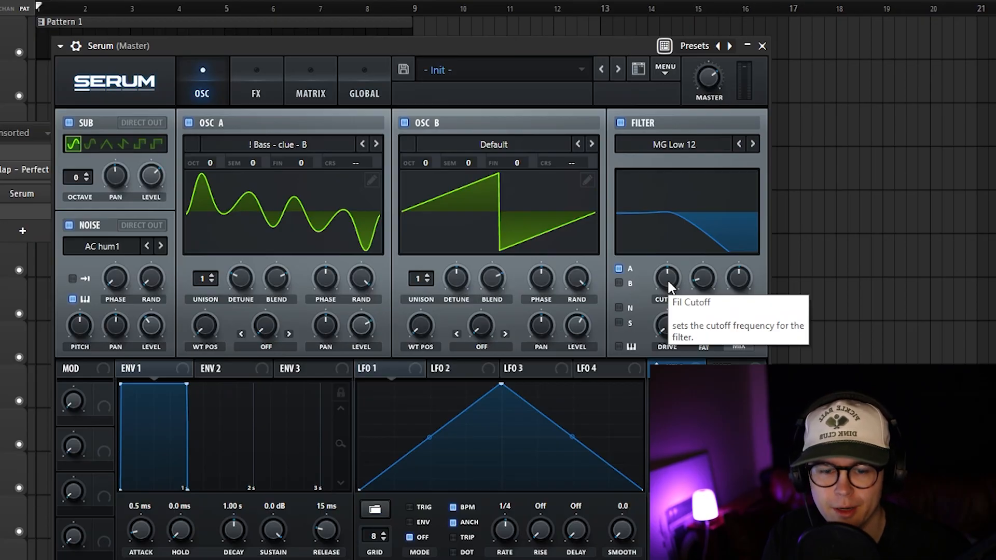
Try the filter's cutoff, drive and mix controls, and adjust its resonance and pan.
{"action": "left_click_drag", "start_coordinate": [667, 280], "coordinate": [664, 310]}
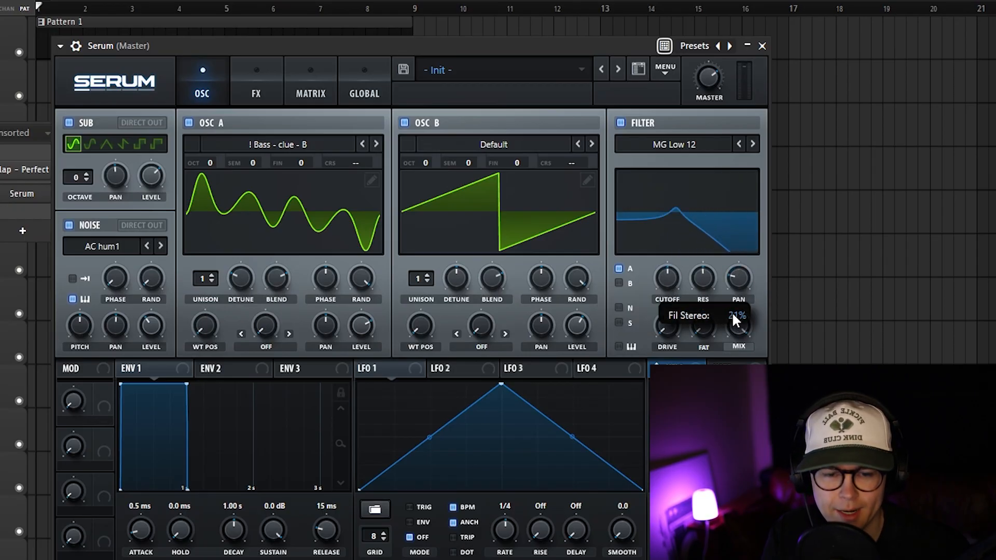
{"action": "left_click_drag", "start_coordinate": [735, 321], "coordinate": [735, 294]}
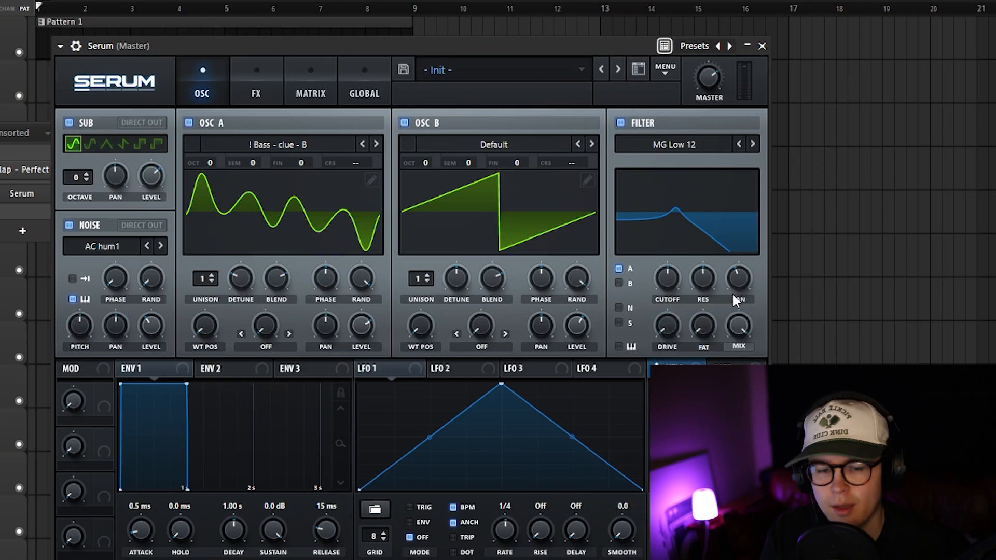
{"action": "left_click_drag", "start_coordinate": [668, 324], "coordinate": [746, 256]}
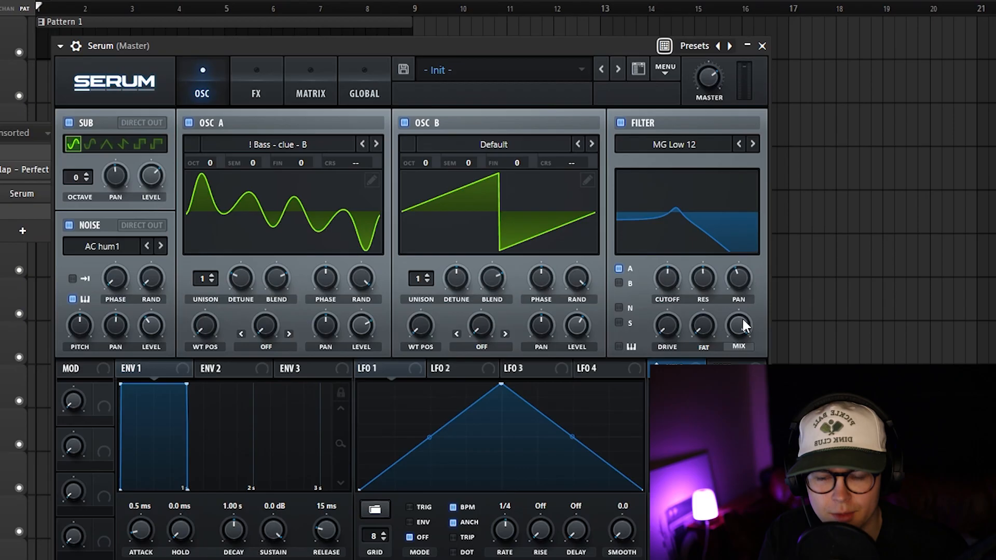
{"action": "left_click_drag", "start_coordinate": [740, 327], "coordinate": [748, 223]}
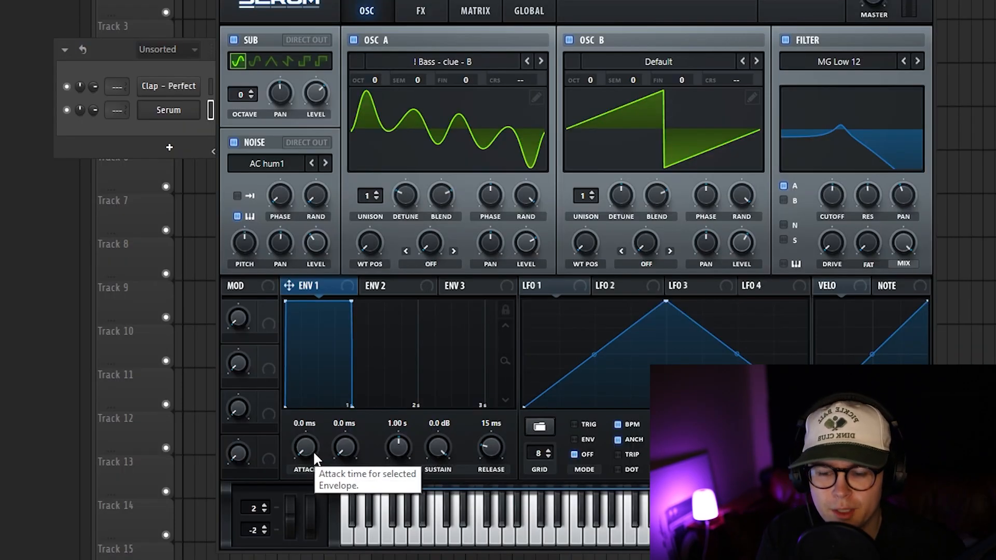
Set Env 1's attack and hold to 0.0 ms and its decay to 1.14 s.
{"action": "left_click", "coordinate": [308, 447]}
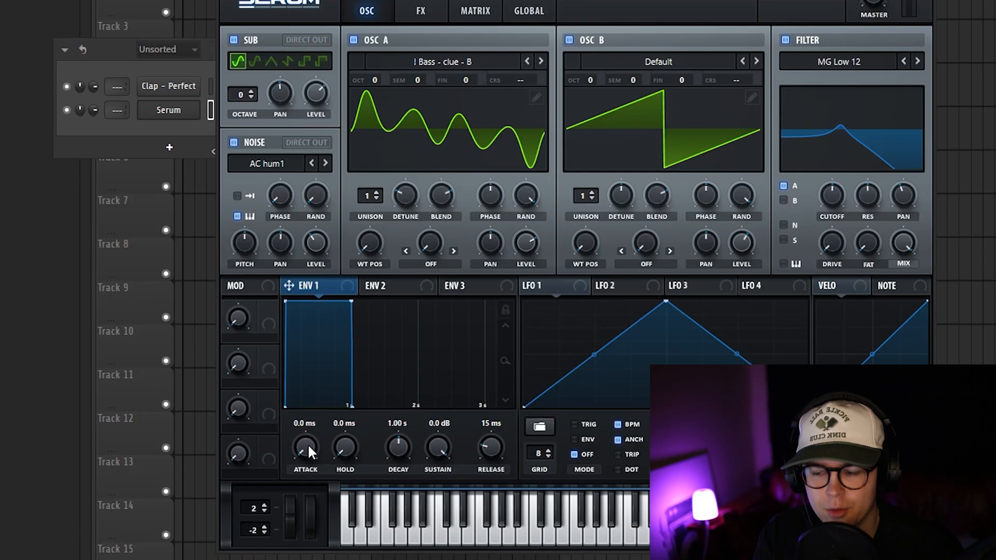
{"action": "left_click", "coordinate": [303, 447]}
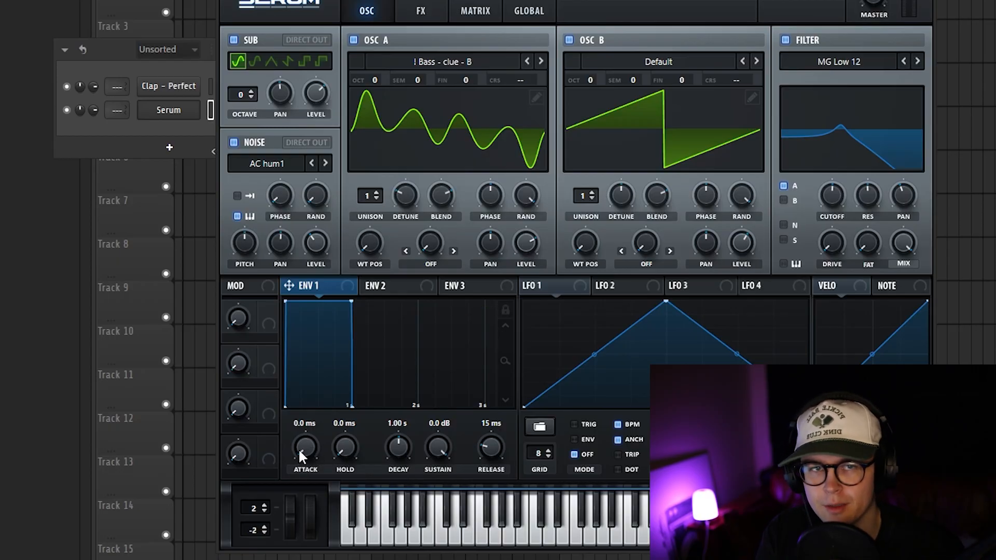
{"action": "left_click_drag", "start_coordinate": [304, 449], "coordinate": [327, 388]}
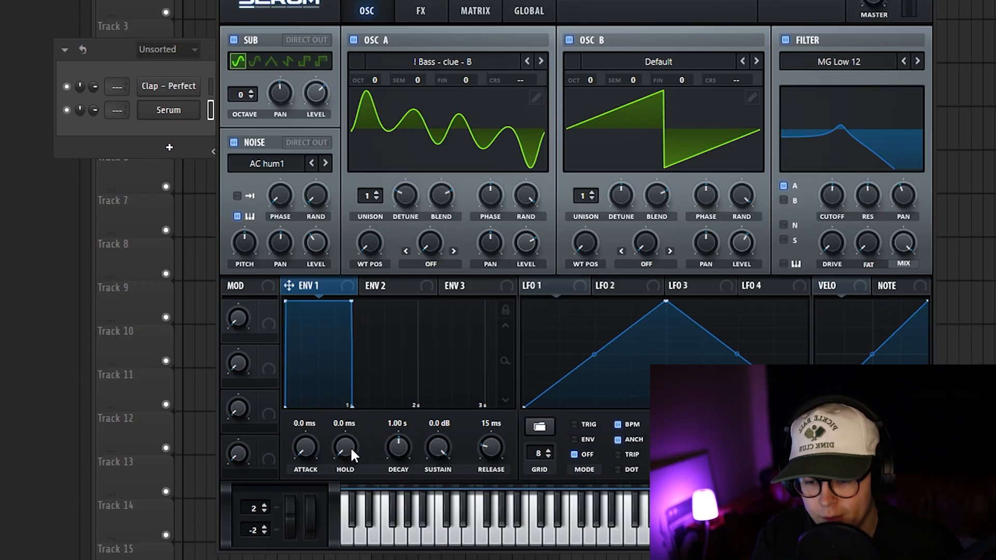
{"action": "left_click_drag", "start_coordinate": [350, 449], "coordinate": [399, 448]}
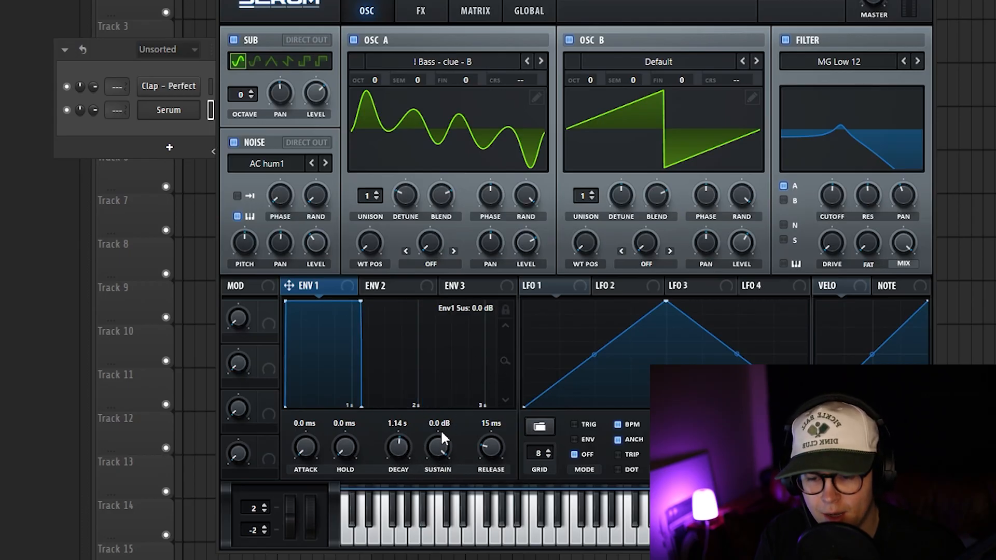
Reshape Env 1 with a decay of 2.00 s and a sustain of -24.0 dB.
{"action": "left_click_drag", "start_coordinate": [436, 443], "coordinate": [440, 516]}
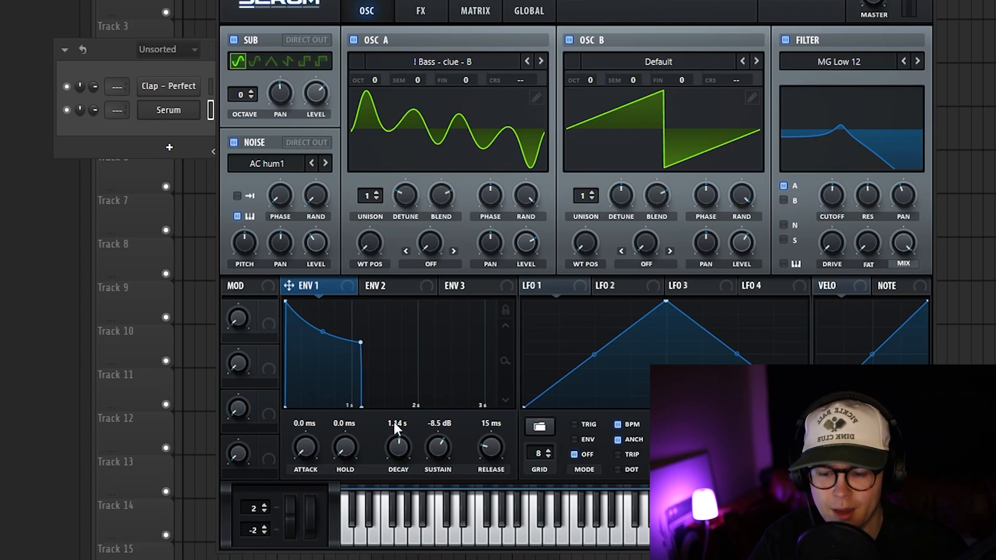
{"action": "left_click_drag", "start_coordinate": [438, 447], "coordinate": [453, 383]}
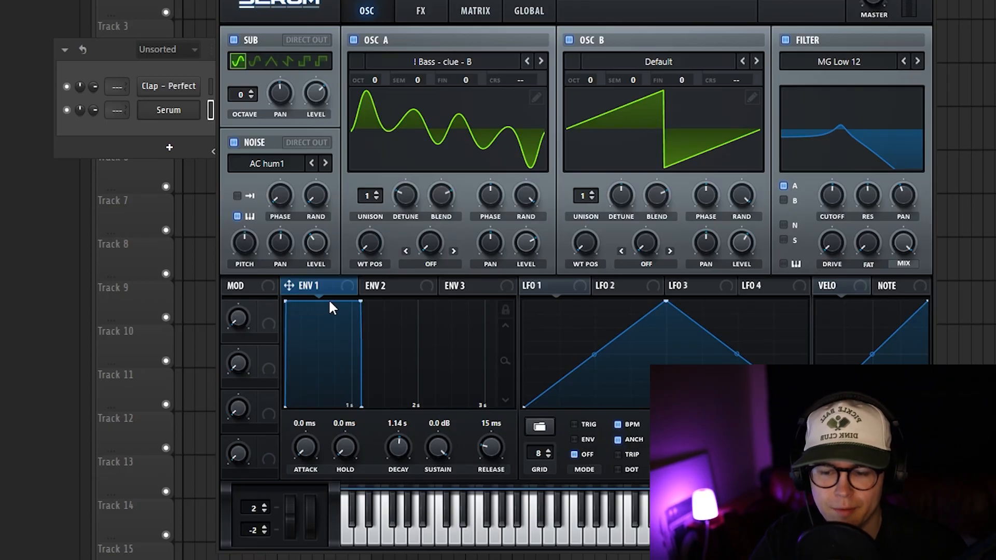
{"action": "left_click_drag", "start_coordinate": [437, 451], "coordinate": [418, 382]}
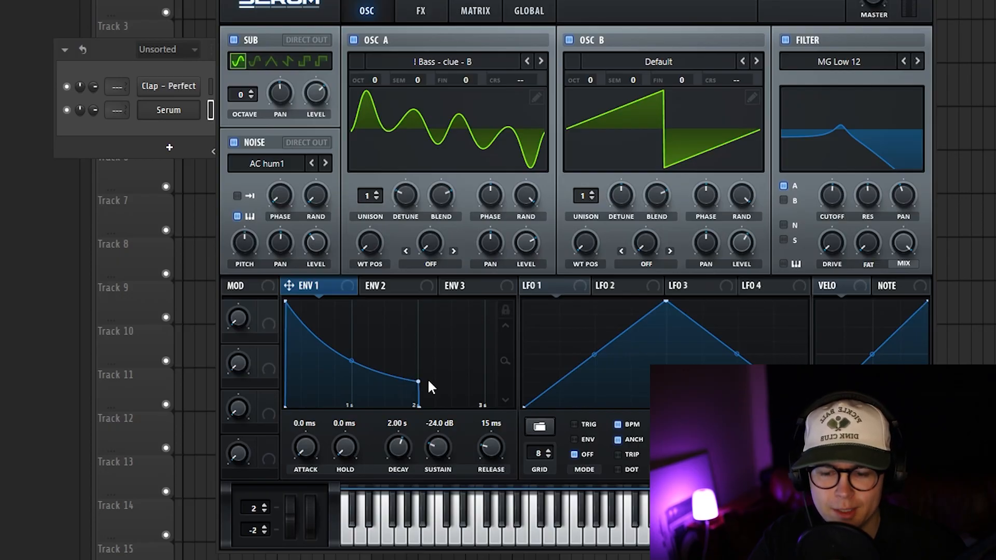
{"action": "mouse_move", "coordinate": [442, 447]}
{"action": "left_mouse_down"}
{"action": "mouse_move", "coordinate": [455, 412]}
{"action": "mouse_move", "coordinate": [446, 448]}
{"action": "mouse_move", "coordinate": [498, 431]}
{"action": "mouse_move", "coordinate": [506, 412]}
{"action": "mouse_move", "coordinate": [504, 439]}
{"action": "mouse_move", "coordinate": [438, 457]}
{"action": "left_mouse_up"}
Lengthen Env 1's release to 602 ms.
{"action": "mouse_move", "coordinate": [502, 445]}
{"action": "left_mouse_down"}
{"action": "mouse_move", "coordinate": [502, 437]}
{"action": "mouse_move", "coordinate": [498, 445]}
{"action": "left_mouse_up"}
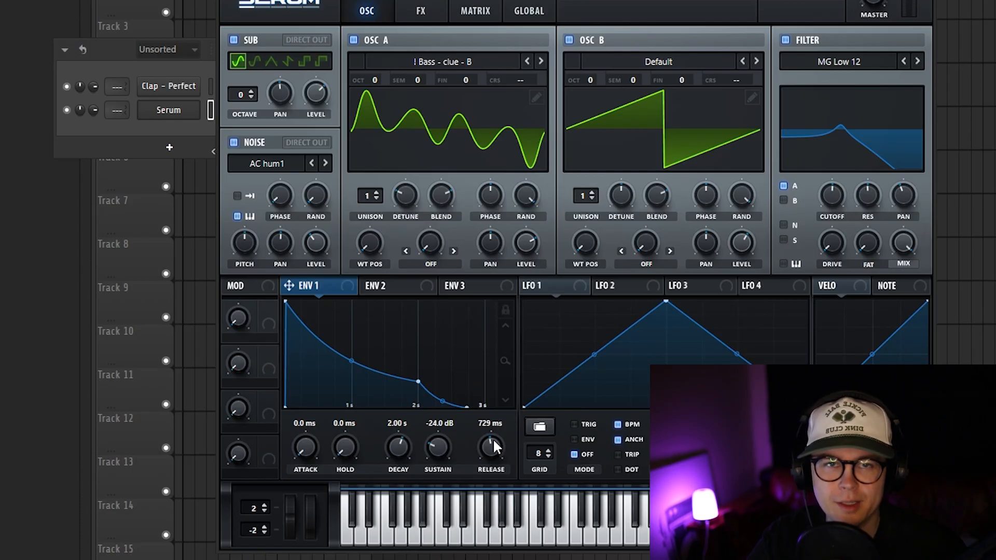
{"action": "left_click_drag", "start_coordinate": [493, 446], "coordinate": [501, 380]}
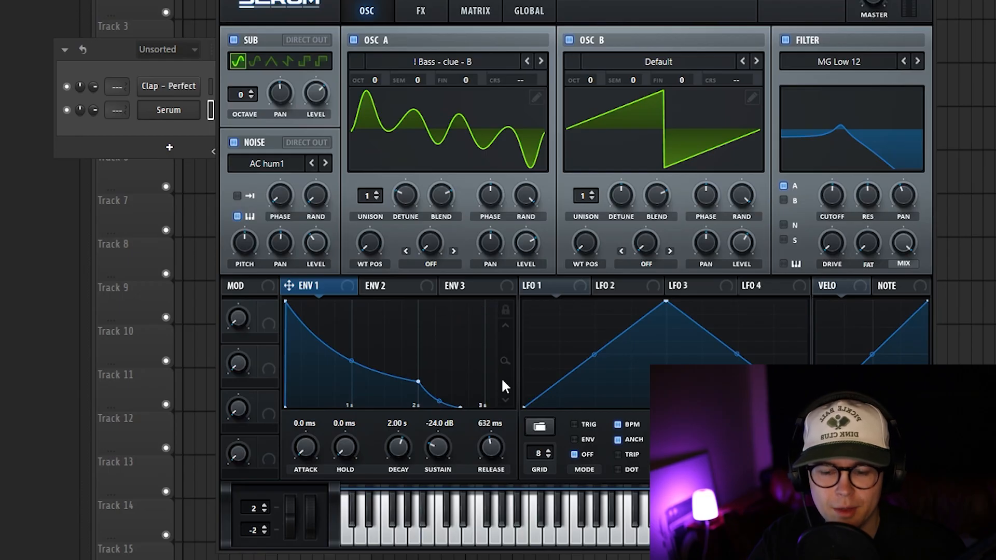
{"action": "scroll", "coordinate": [491, 441], "scroll_direction": "up", "scroll_amount": 2}
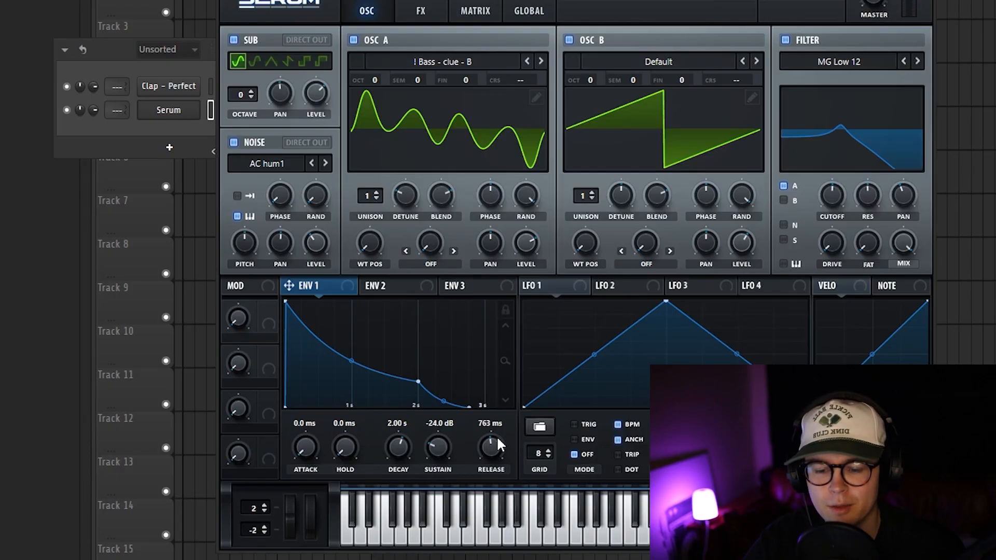
{"action": "mouse_move", "coordinate": [496, 435]}
{"action": "left_mouse_down"}
{"action": "mouse_move", "coordinate": [485, 454]}
{"action": "mouse_move", "coordinate": [492, 437]}
{"action": "left_mouse_up"}
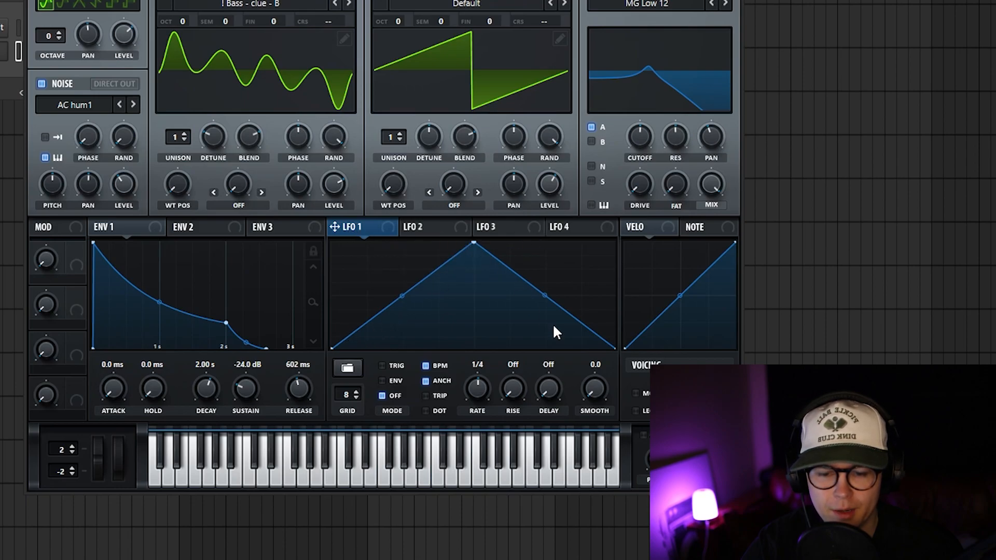
Assign LFO 1 to modulate Osc A's level and move the LFO curve's peak earlier and lower.
{"action": "left_click_drag", "start_coordinate": [363, 231], "coordinate": [346, 185]}
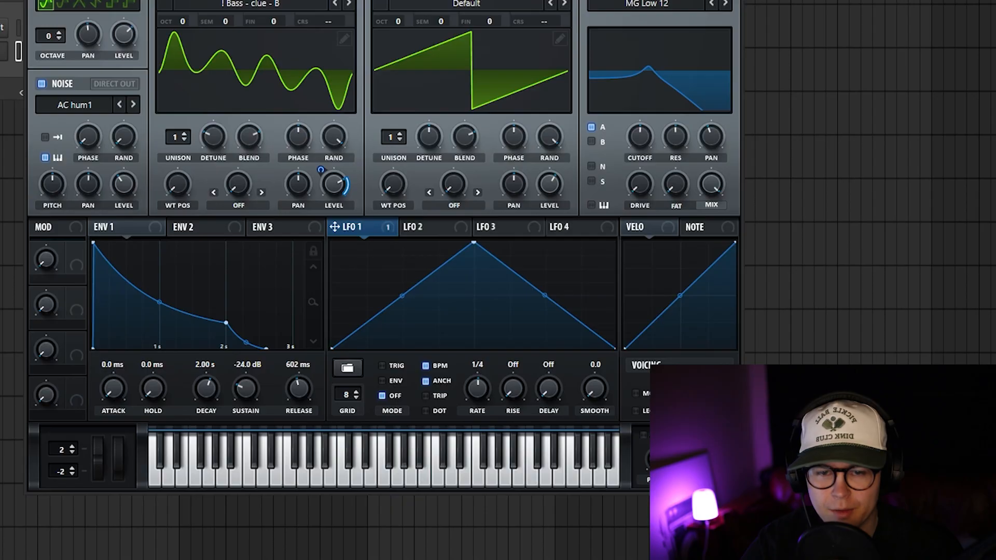
{"action": "left_click_drag", "start_coordinate": [344, 192], "coordinate": [348, 185]}
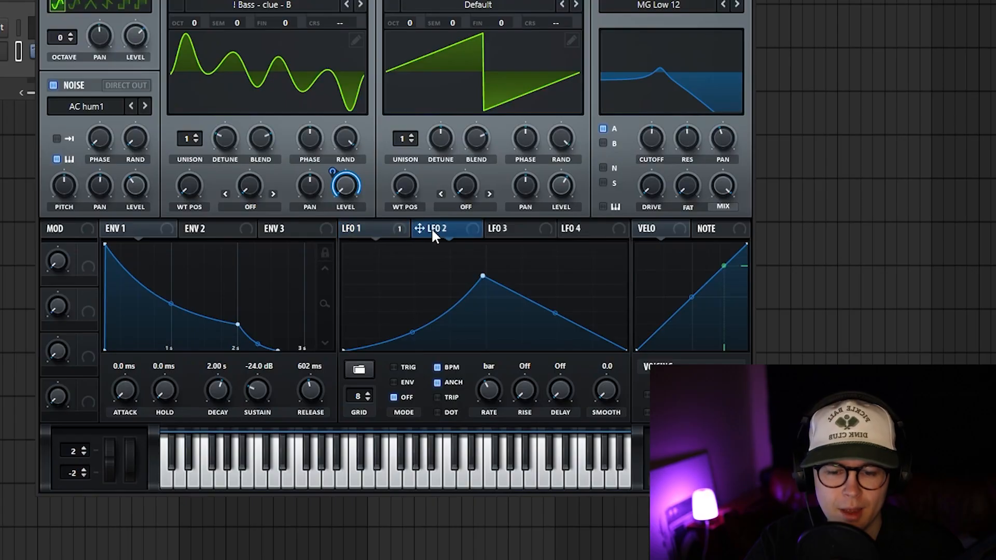
{"action": "left_click", "coordinate": [363, 229]}
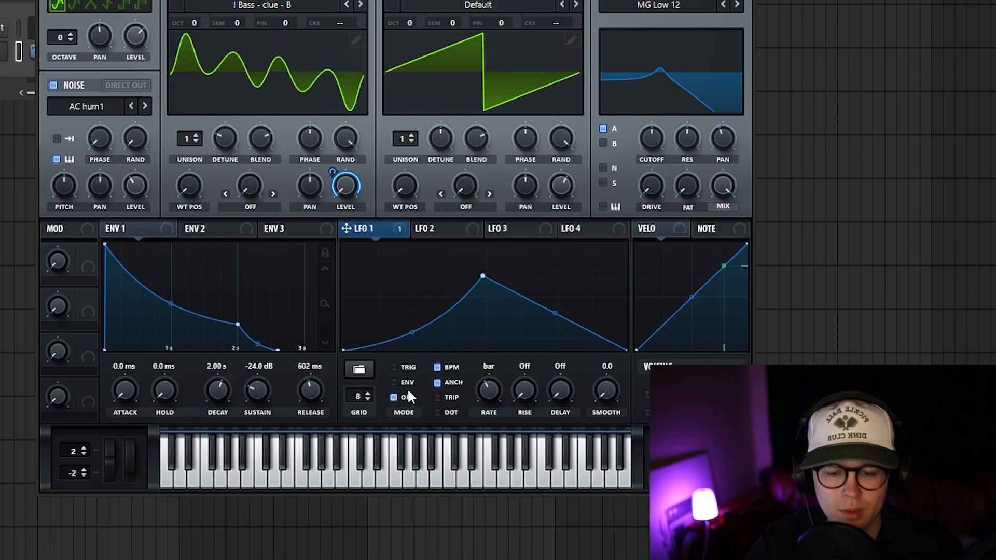
{"action": "left_click_drag", "start_coordinate": [483, 275], "coordinate": [415, 297]}
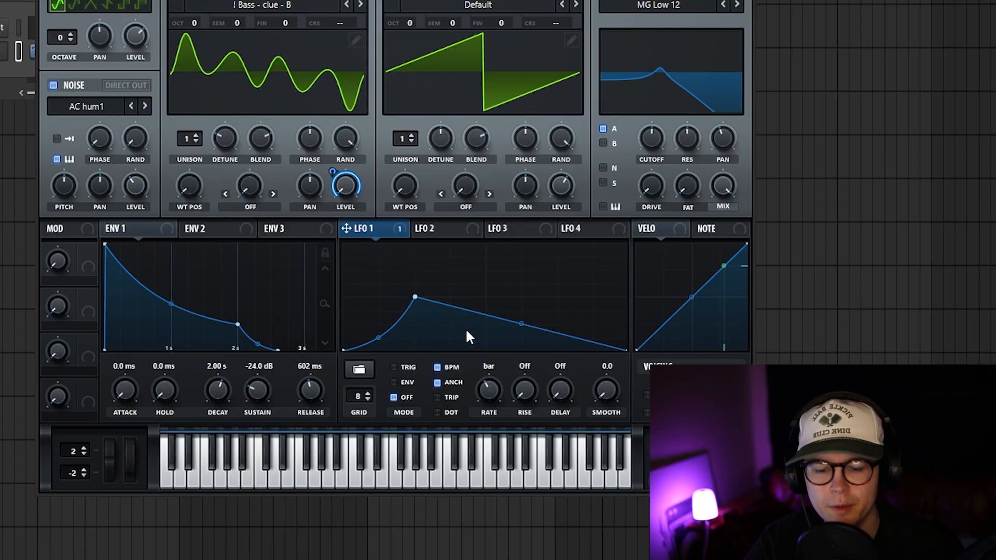
View the preset shape categories and saving option available for LFO 1 without applying any.
{"action": "left_click", "coordinate": [358, 369]}
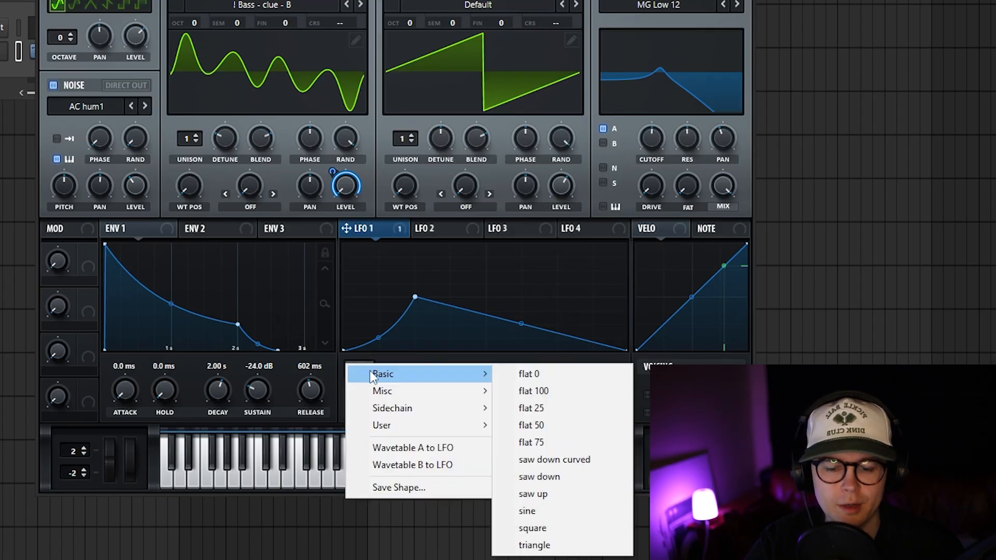
{"action": "left_click", "coordinate": [419, 488]}
{"action": "key", "text": "Escape"}
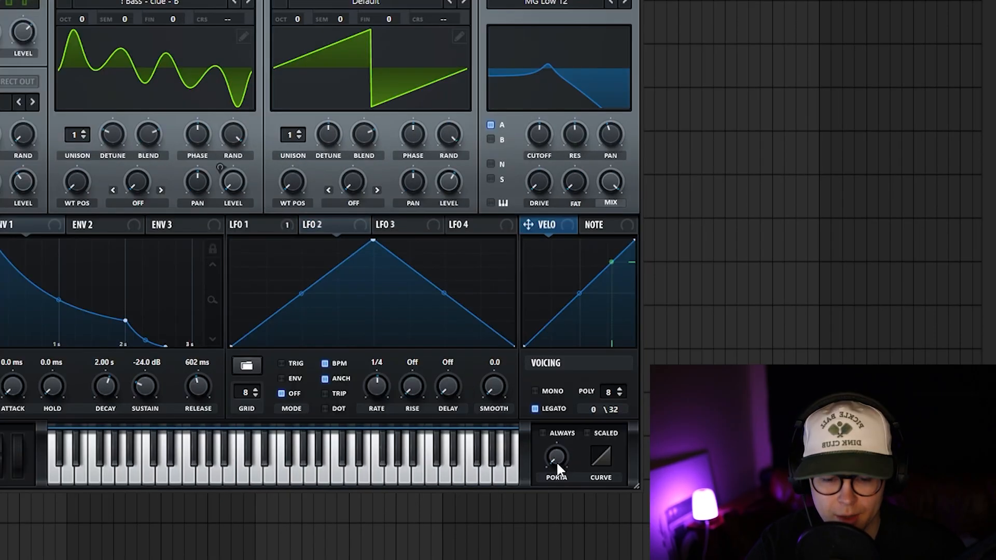
Raise the portamento amount, and try the Always option before turning it back off.
{"action": "left_click_drag", "start_coordinate": [556, 460], "coordinate": [565, 411]}
{"action": "left_click_drag", "start_coordinate": [559, 462], "coordinate": [558, 446]}
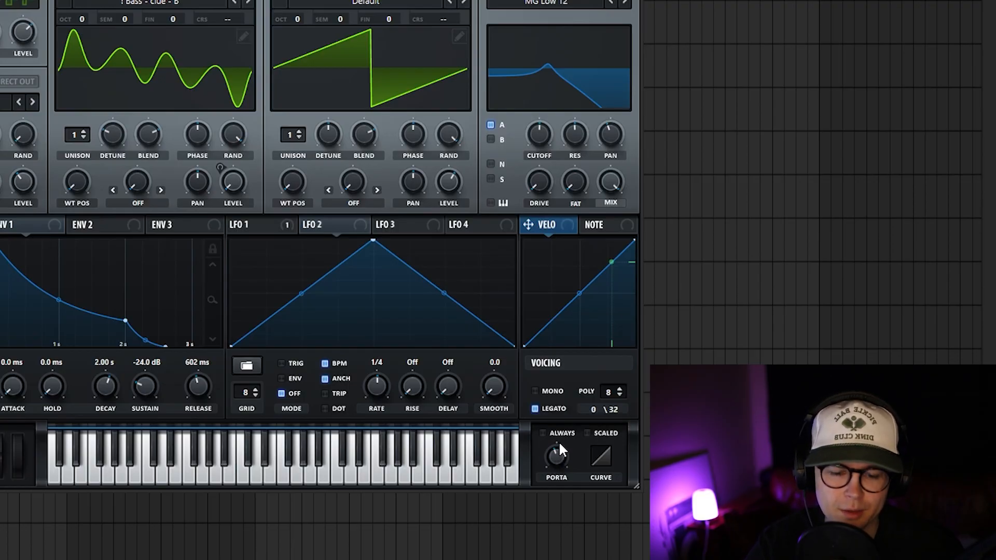
{"action": "left_click_drag", "start_coordinate": [558, 450], "coordinate": [560, 454]}
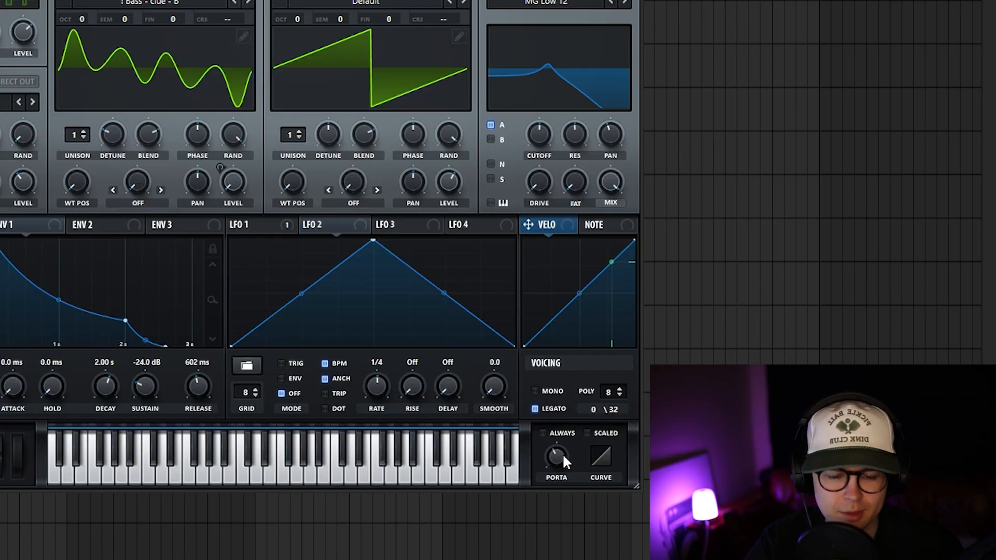
{"action": "left_click", "coordinate": [543, 432]}
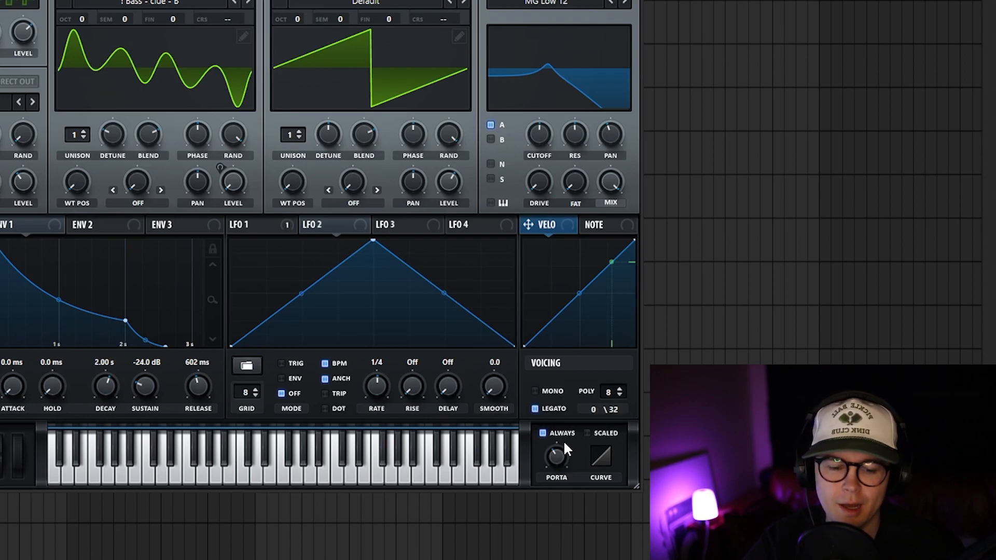
{"action": "left_click", "coordinate": [542, 433]}
{"action": "mouse_move", "coordinate": [553, 456]}
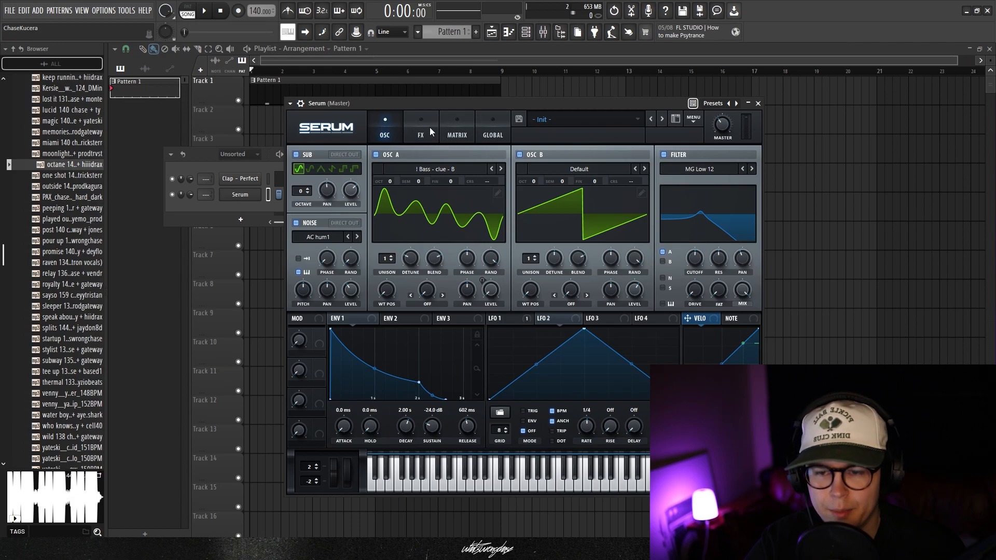
Enable all ten effects in the effects rack, from Hyper/Dimension through Filter.
{"action": "left_click", "coordinate": [428, 127]}
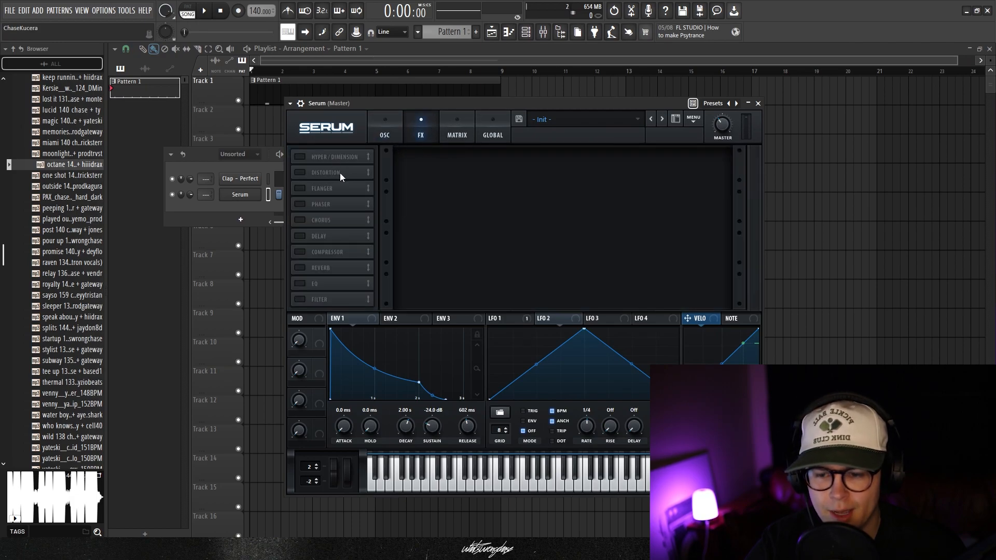
{"action": "left_click", "coordinate": [301, 157]}
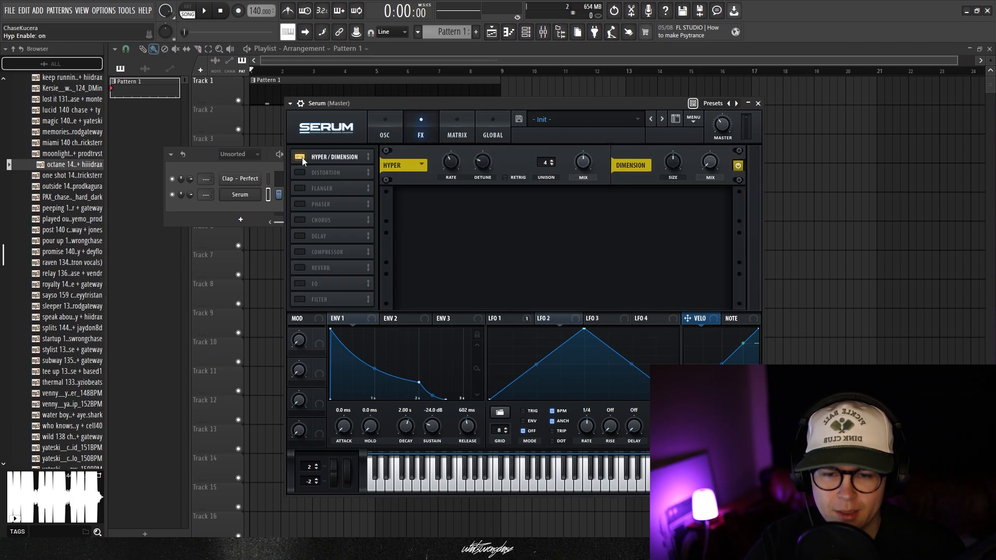
{"action": "left_click", "coordinate": [302, 157]}
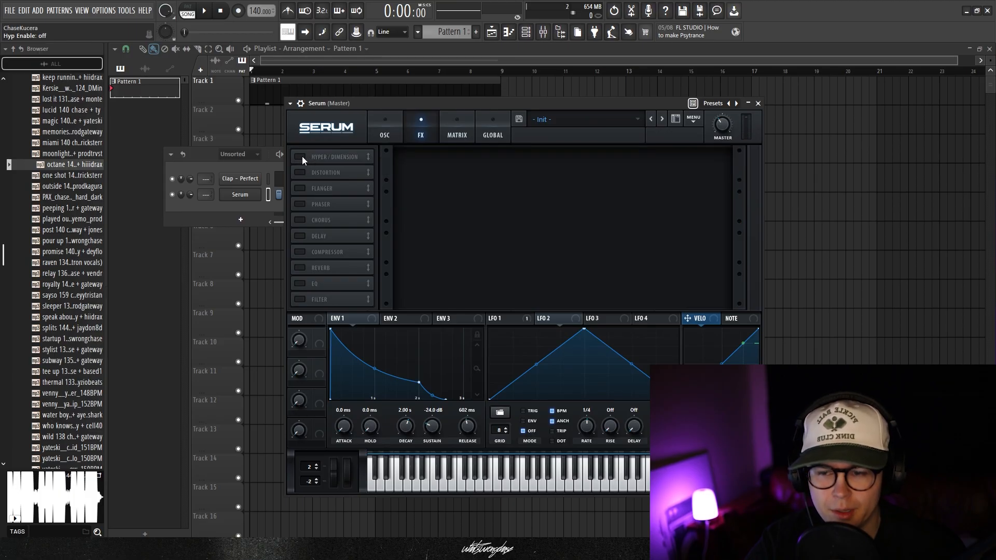
{"action": "left_click", "coordinate": [302, 156]}
{"action": "left_click", "coordinate": [299, 172]}
{"action": "left_click", "coordinate": [301, 188]}
{"action": "left_click", "coordinate": [302, 204]}
{"action": "left_click", "coordinate": [299, 220]}
{"action": "left_click", "coordinate": [299, 236]}
{"action": "left_click", "coordinate": [299, 251]}
{"action": "left_click", "coordinate": [300, 267]}
{"action": "left_click", "coordinate": [301, 284]}
{"action": "left_click", "coordinate": [301, 299]}
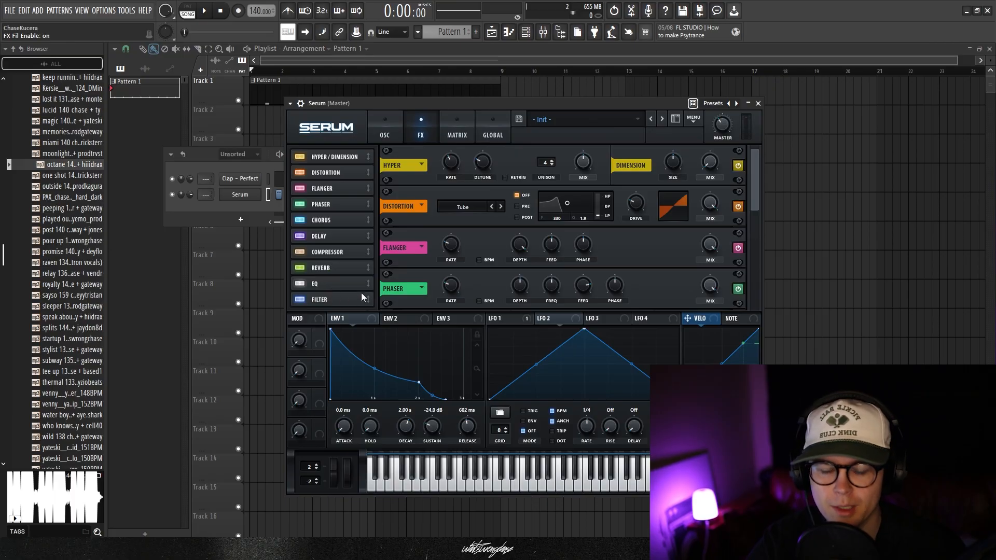
Look through the control sets of the enabled effects in the rack.
{"action": "mouse_move", "coordinate": [755, 189]}
{"action": "left_mouse_down"}
{"action": "mouse_move", "coordinate": [751, 201]}
{"action": "mouse_move", "coordinate": [764, 185]}
{"action": "left_mouse_up"}
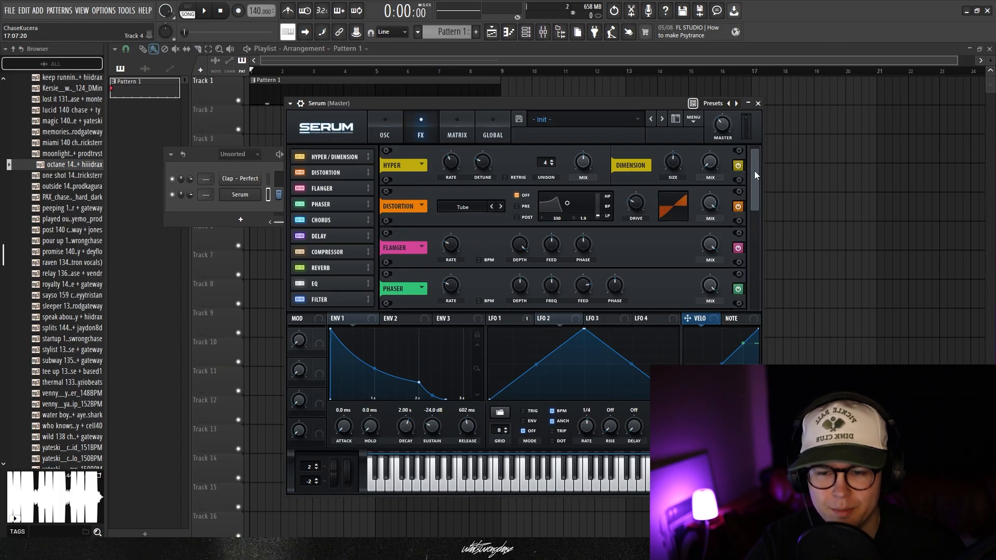
{"action": "mouse_move", "coordinate": [753, 170]}
{"action": "left_mouse_down"}
{"action": "mouse_move", "coordinate": [751, 292]}
{"action": "mouse_move", "coordinate": [756, 157]}
{"action": "left_mouse_up"}
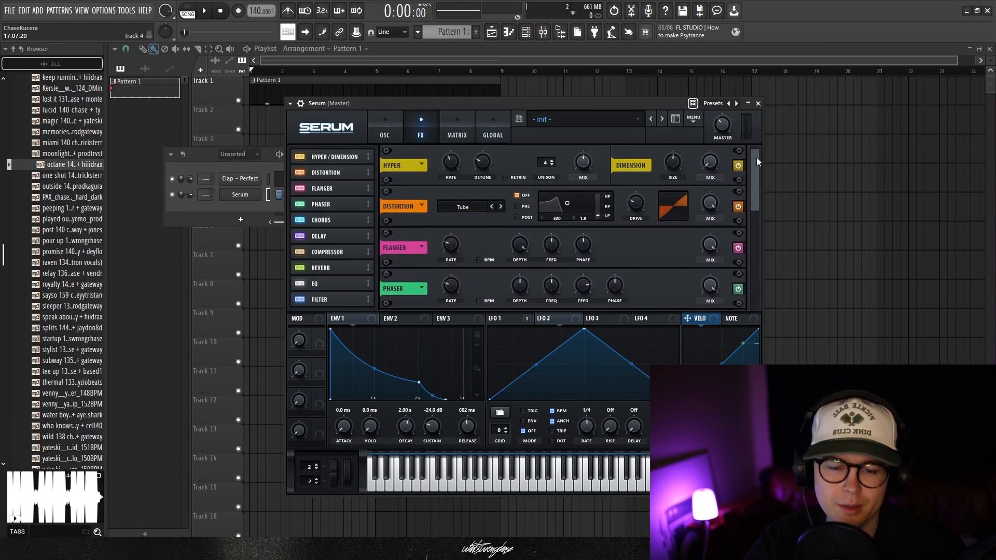
{"action": "mouse_move", "coordinate": [756, 157]}
{"action": "left_mouse_down"}
{"action": "mouse_move", "coordinate": [750, 278]}
{"action": "mouse_move", "coordinate": [761, 170]}
{"action": "left_mouse_up"}
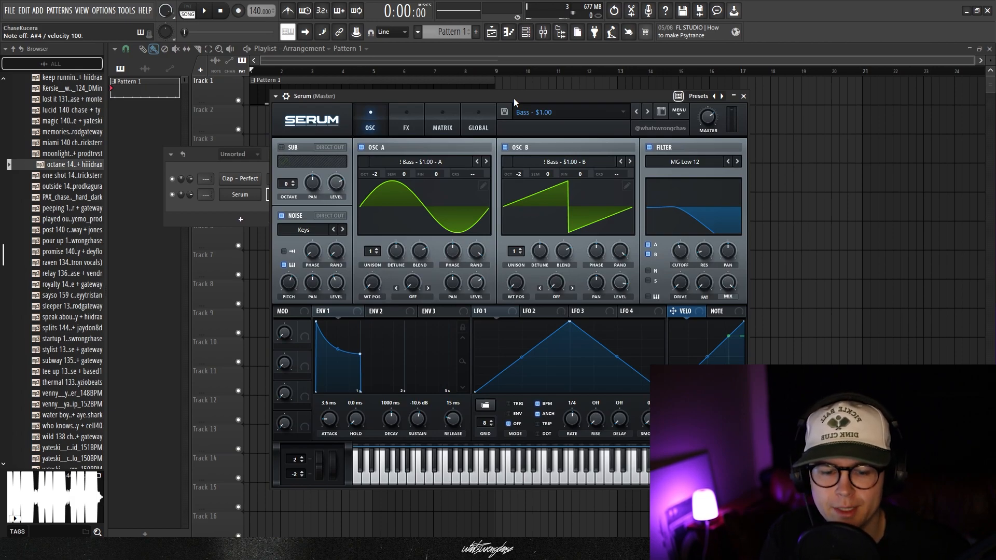
{"action": "left_click_drag", "start_coordinate": [517, 96], "coordinate": [571, 92]}
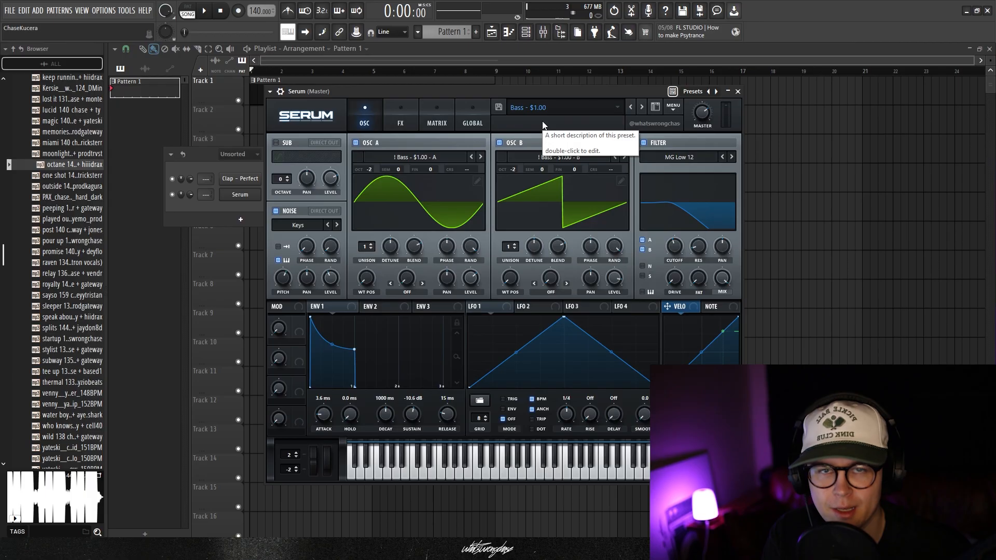
{"action": "left_click_drag", "start_coordinate": [528, 92], "coordinate": [521, 94]}
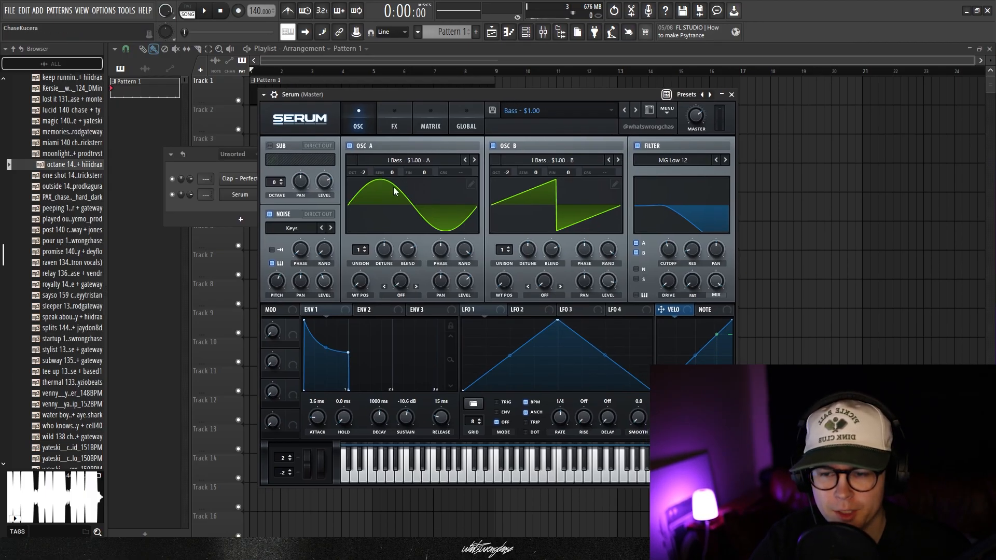
{"action": "left_click_drag", "start_coordinate": [467, 94], "coordinate": [482, 96]}
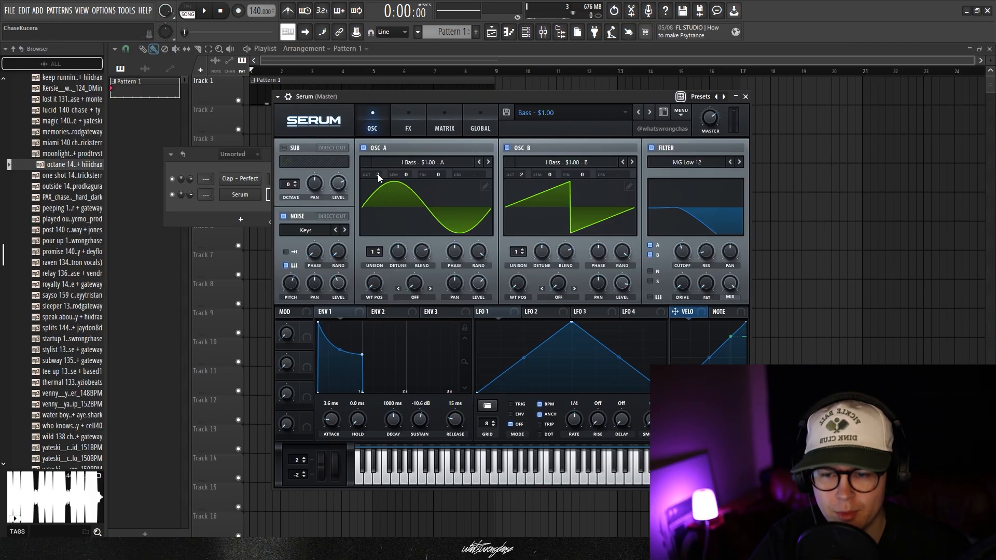
{"action": "left_click_drag", "start_coordinate": [554, 97], "coordinate": [547, 96]}
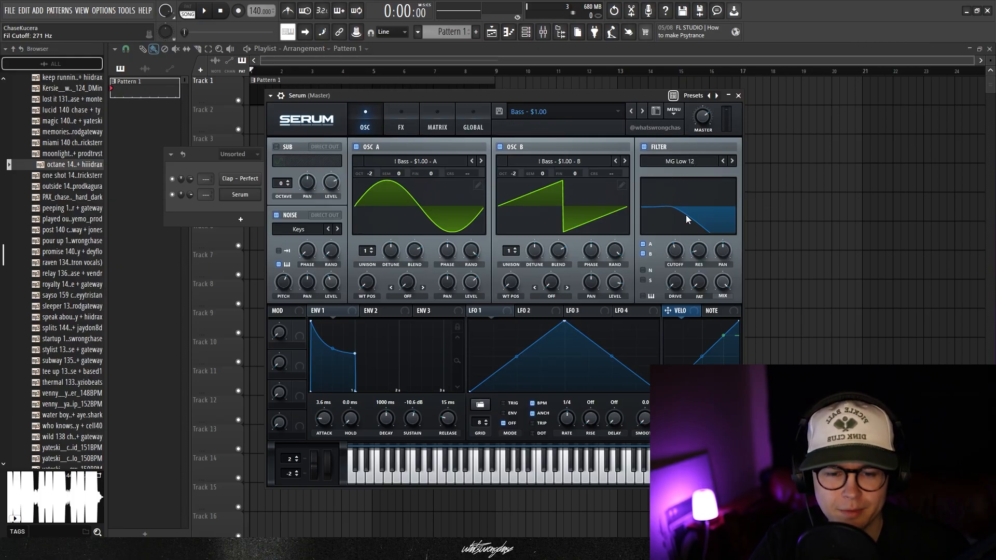
Try a higher cutoff on the MG Low 12 filter with a played note, then bring it back down.
{"action": "left_click_drag", "start_coordinate": [676, 250], "coordinate": [678, 212]}
{"action": "key", "text": "h"}
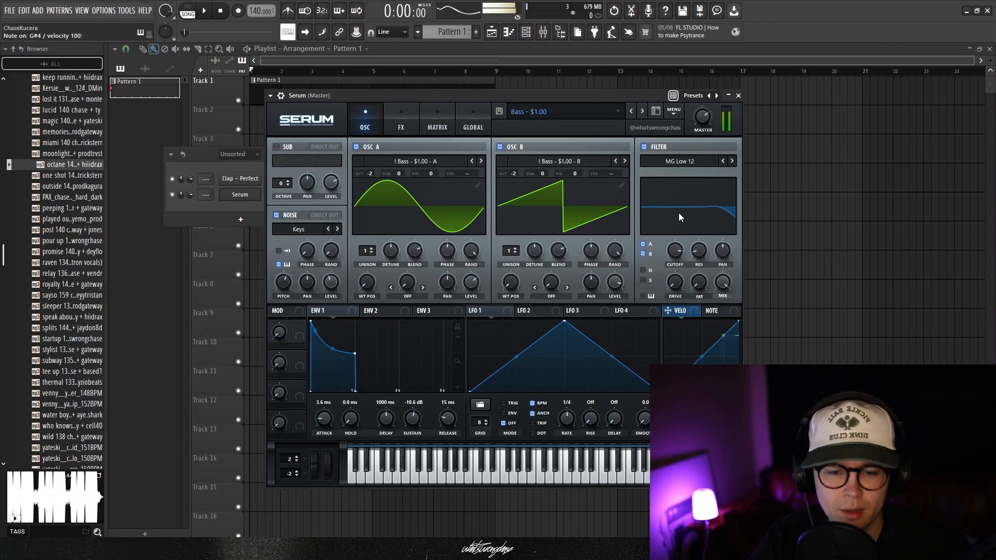
{"action": "left_click_drag", "start_coordinate": [677, 248], "coordinate": [671, 298]}
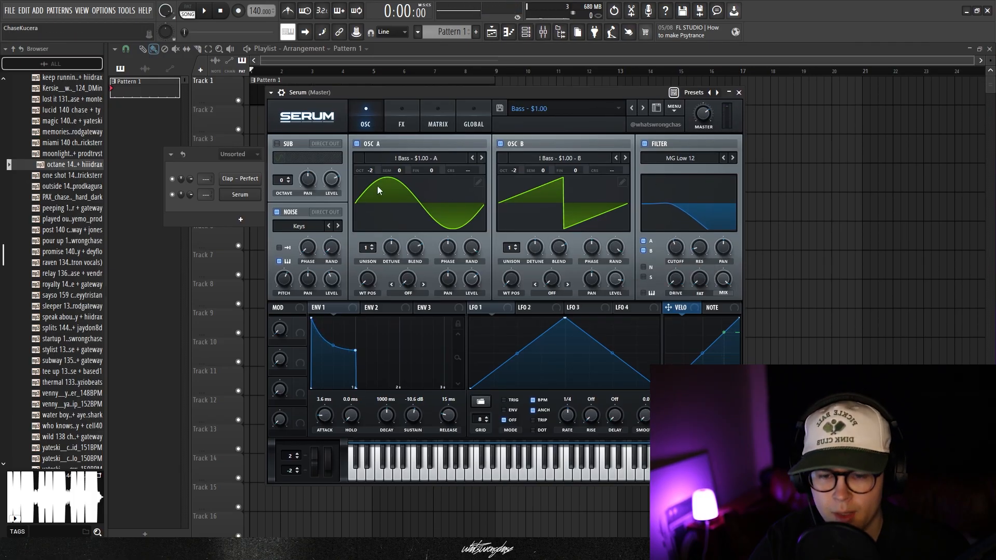
Play a note and browse the User folders in the noise oscillator's sample list without loading anything.
{"action": "left_click_drag", "start_coordinate": [443, 93], "coordinate": [466, 95]}
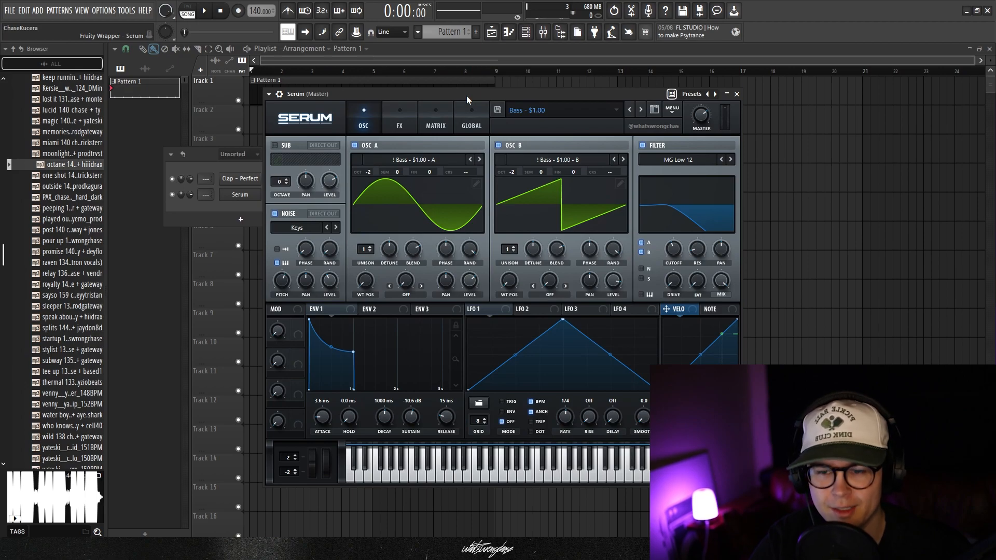
{"action": "key", "text": "h"}
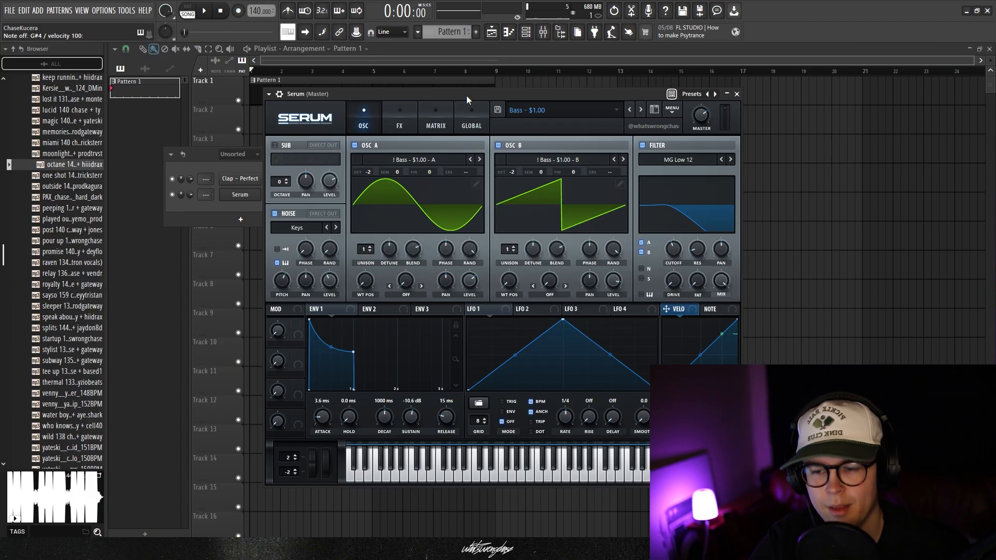
{"action": "left_click", "coordinate": [303, 228]}
{"action": "mouse_move", "coordinate": [303, 309]}
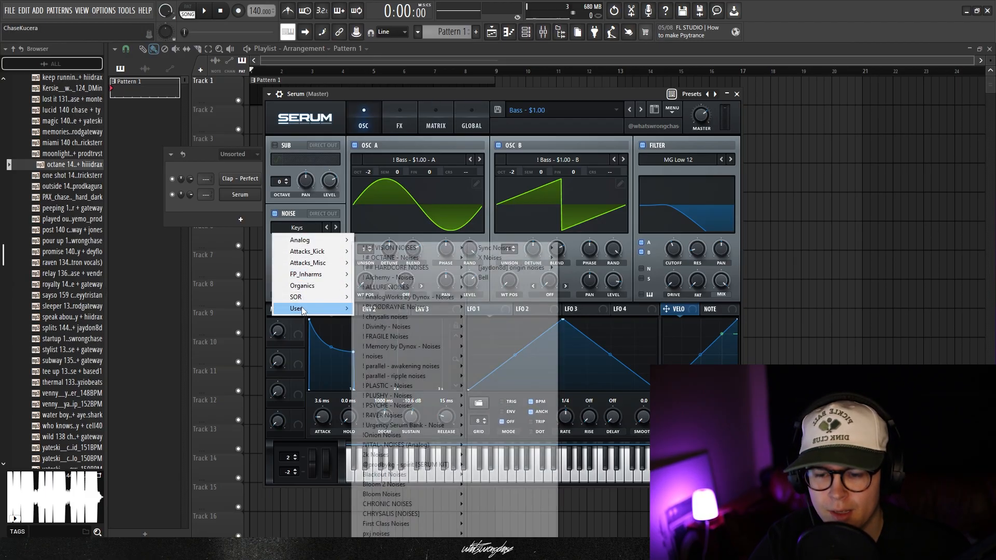
{"action": "mouse_move", "coordinate": [383, 351]}
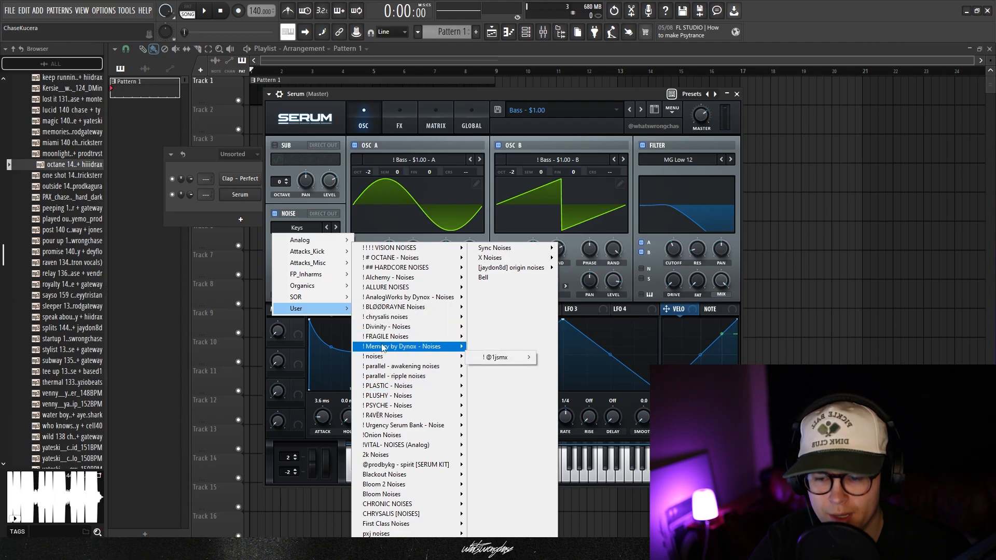
{"action": "left_click_drag", "start_coordinate": [407, 94], "coordinate": [430, 101]}
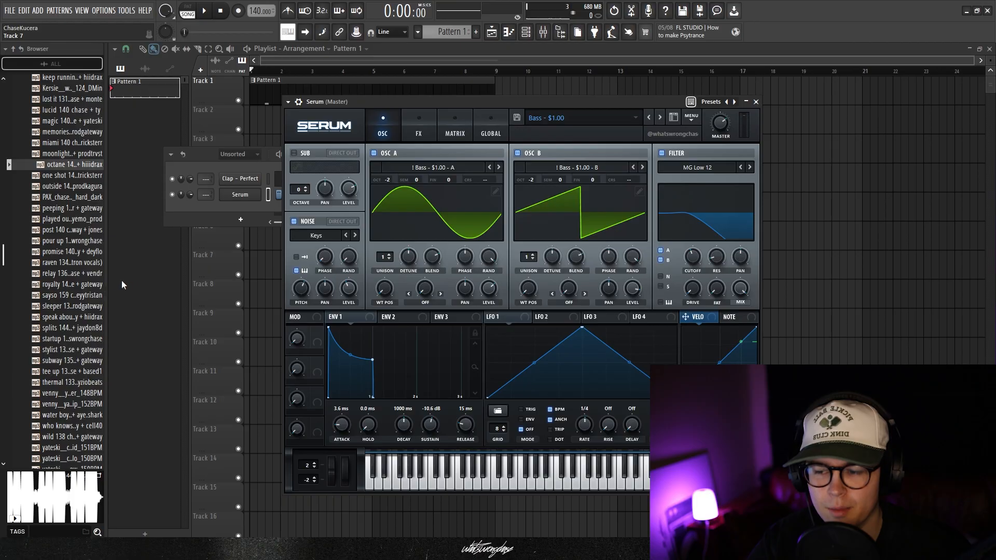
Widen the file browser, collapse the 6-June folder and expand the ! FL Studio 2024 folder.
{"action": "left_click_drag", "start_coordinate": [107, 280], "coordinate": [193, 280]}
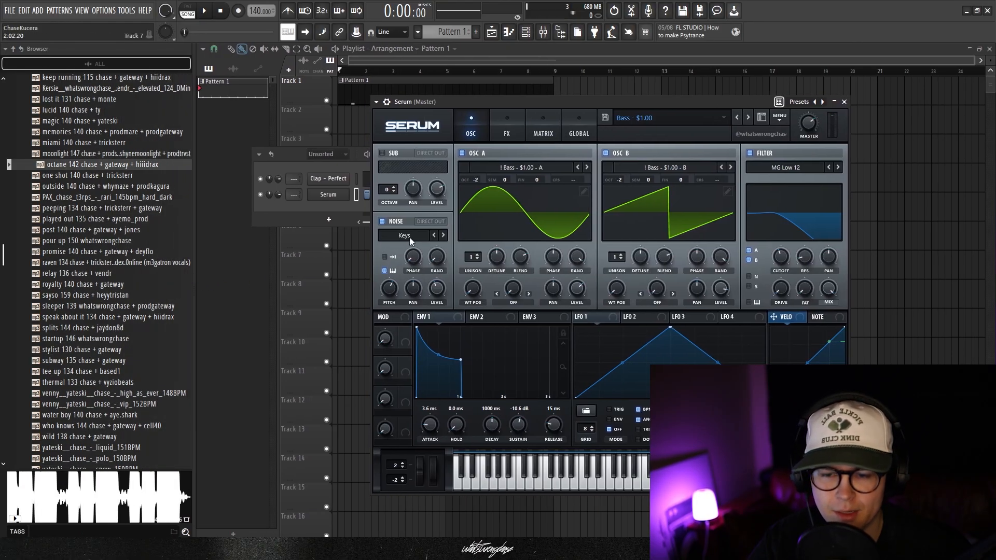
{"action": "scroll", "coordinate": [71, 307], "scroll_direction": "up", "scroll_amount": 12}
{"action": "left_click", "coordinate": [68, 293]}
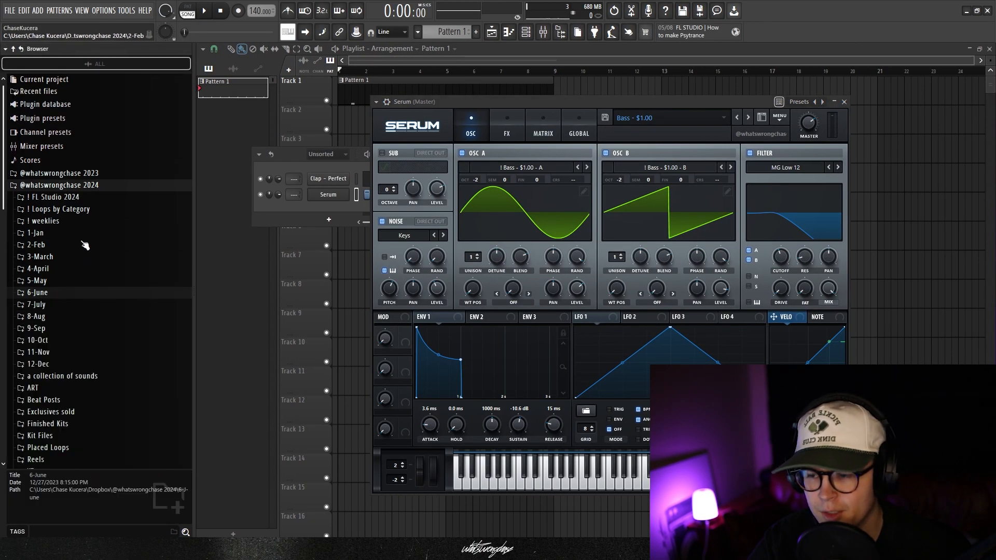
{"action": "left_click", "coordinate": [56, 201]}
Open the pizz folder inside the - z oneshots kit under Oneshots and preview the sample pizz (5).
{"action": "scroll", "coordinate": [63, 307], "scroll_direction": "down", "scroll_amount": 2}
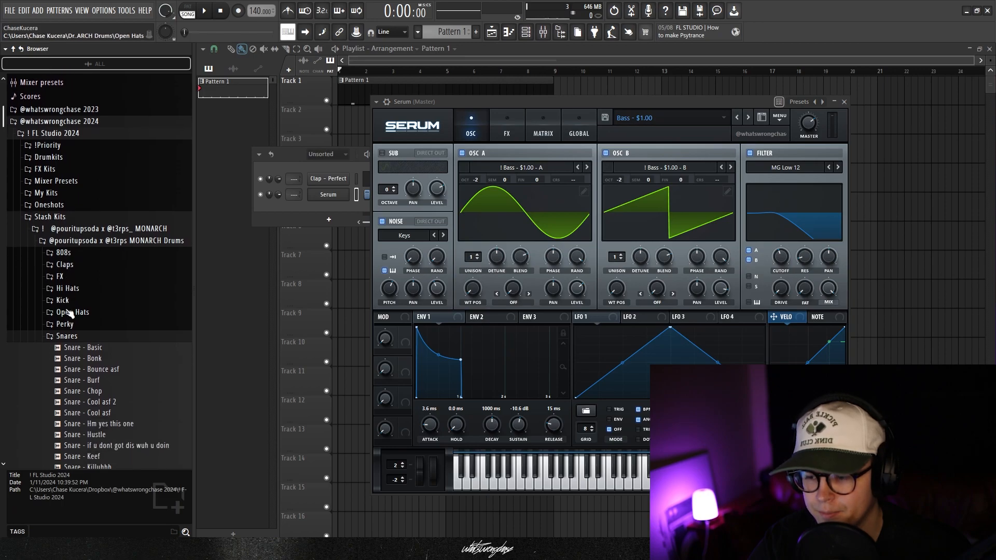
{"action": "left_click", "coordinate": [50, 204]}
{"action": "scroll", "coordinate": [111, 265], "scroll_direction": "down", "scroll_amount": 2}
{"action": "left_click", "coordinate": [129, 258]}
{"action": "scroll", "coordinate": [130, 260], "scroll_direction": "down", "scroll_amount": 2}
{"action": "left_click", "coordinate": [79, 207]}
{"action": "scroll", "coordinate": [97, 291], "scroll_direction": "down", "scroll_amount": 2}
{"action": "left_click", "coordinate": [76, 235]}
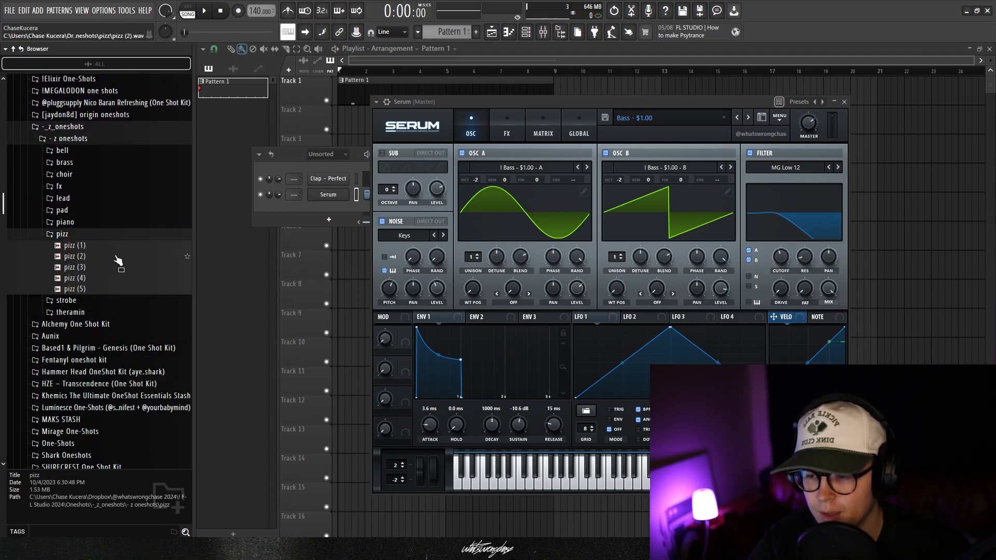
{"action": "left_click", "coordinate": [77, 289]}
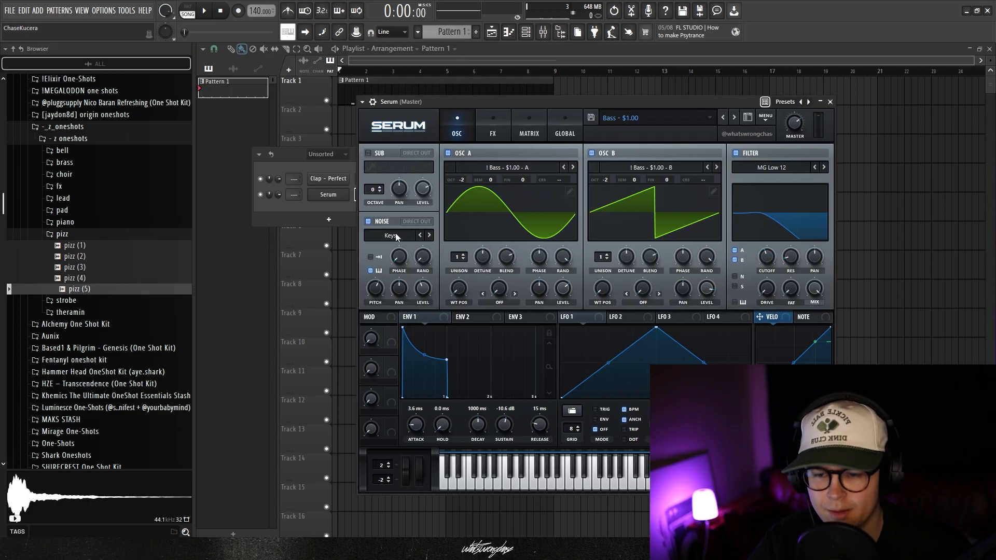
Check the User noise folders again and inspect the noise oscillator's pitch control.
{"action": "left_click", "coordinate": [396, 238]}
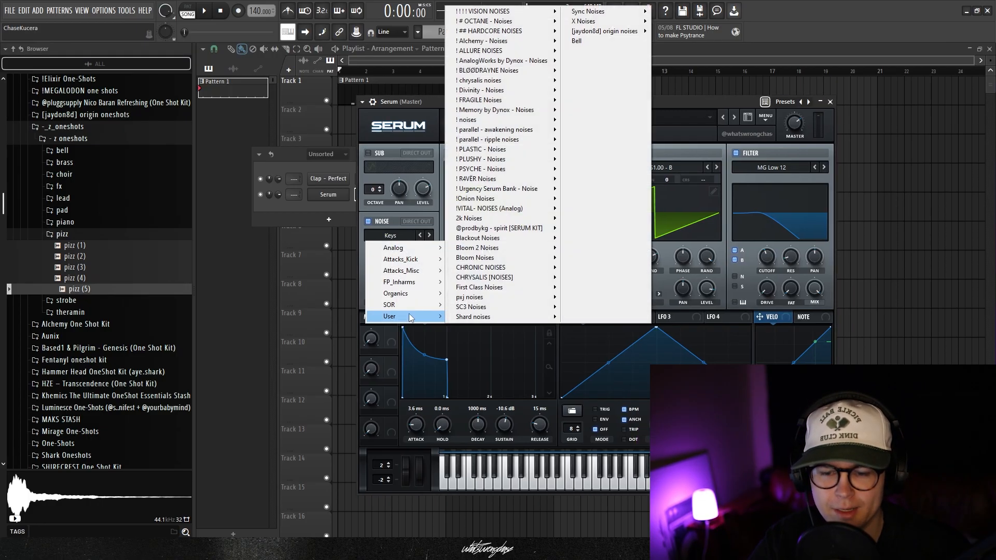
{"action": "left_click", "coordinate": [420, 100]}
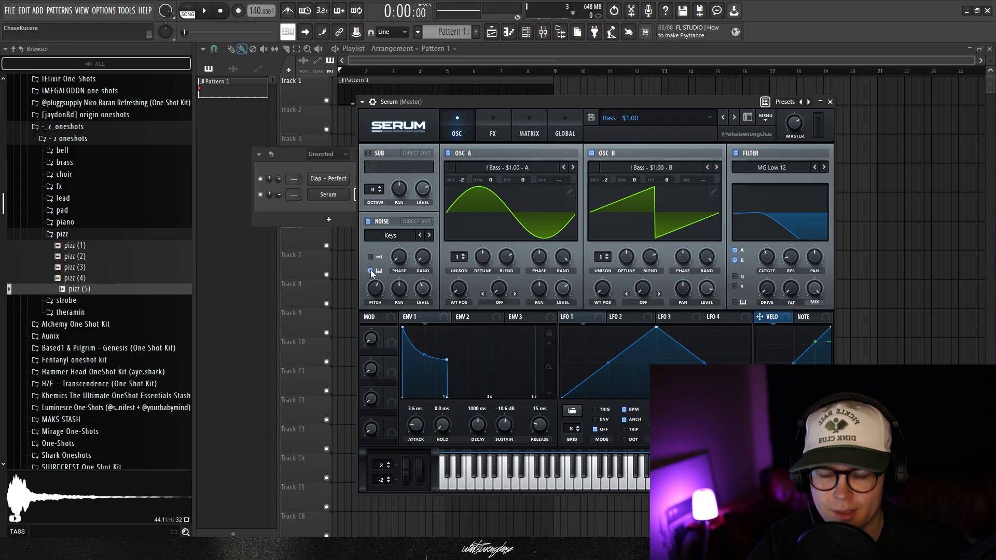
{"action": "left_click_drag", "start_coordinate": [375, 291], "coordinate": [379, 291]}
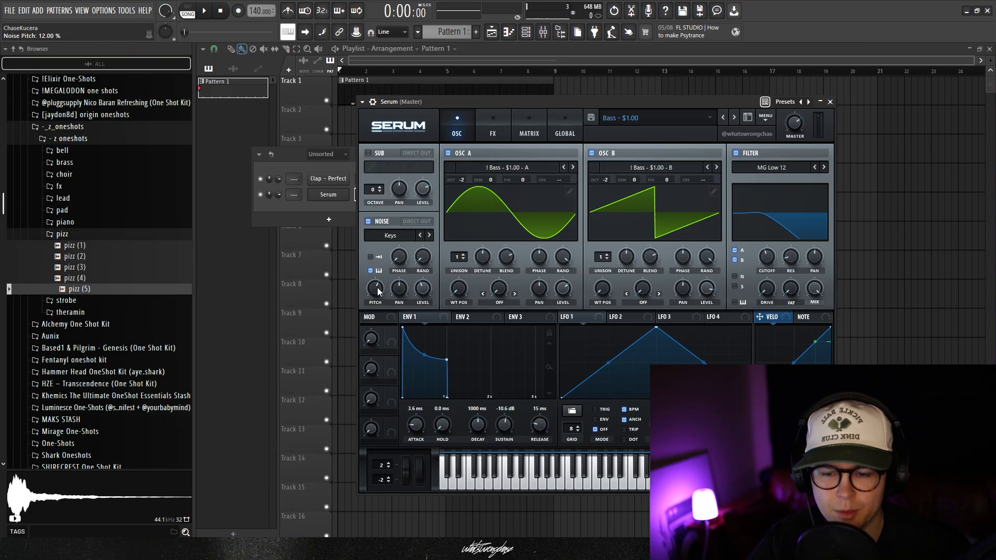
{"action": "left_click_drag", "start_coordinate": [445, 230], "coordinate": [427, 226]}
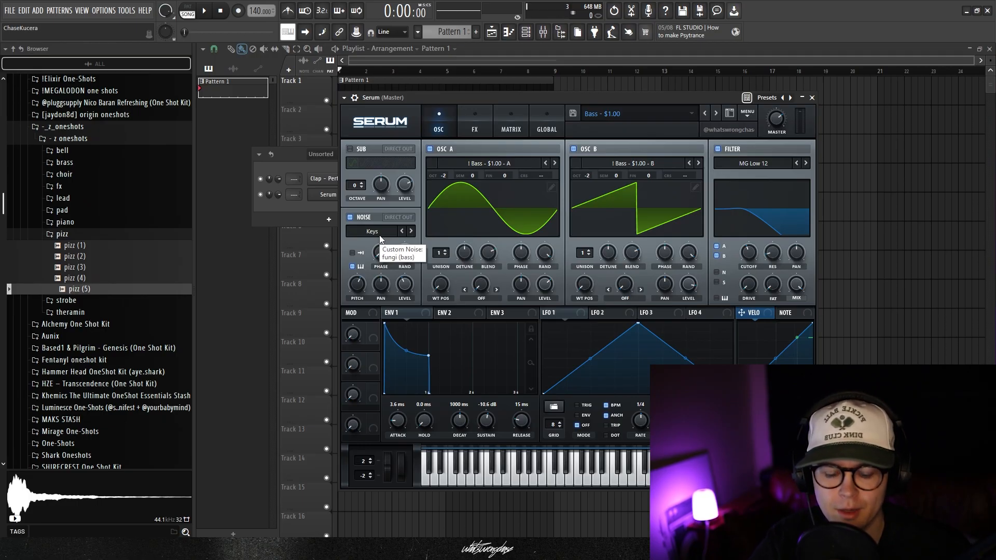
{"action": "left_click_drag", "start_coordinate": [519, 93], "coordinate": [496, 91]}
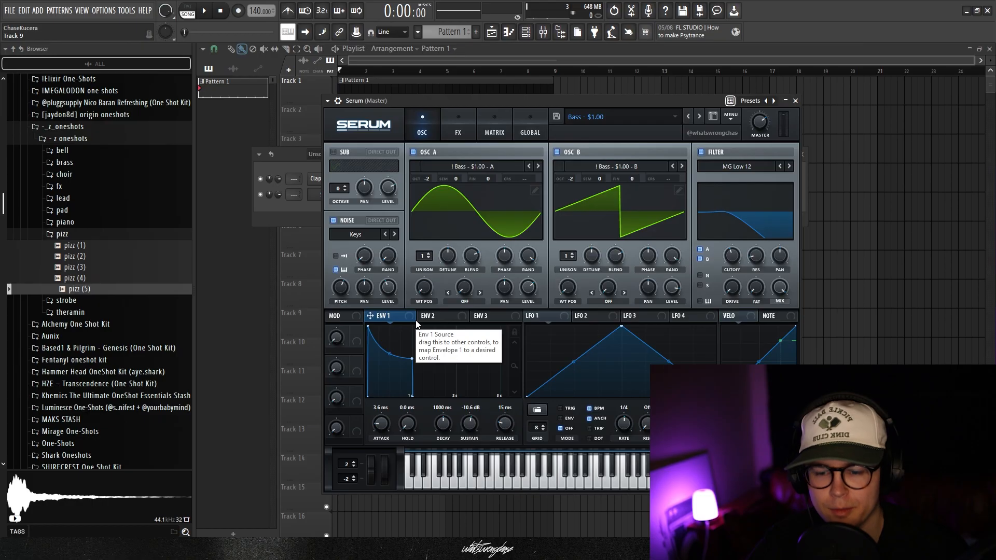
Play a note, review the Bass - $1.00 preset's effects chain with LFO 1 selected, and disable the EQ.
{"action": "key", "text": "h"}
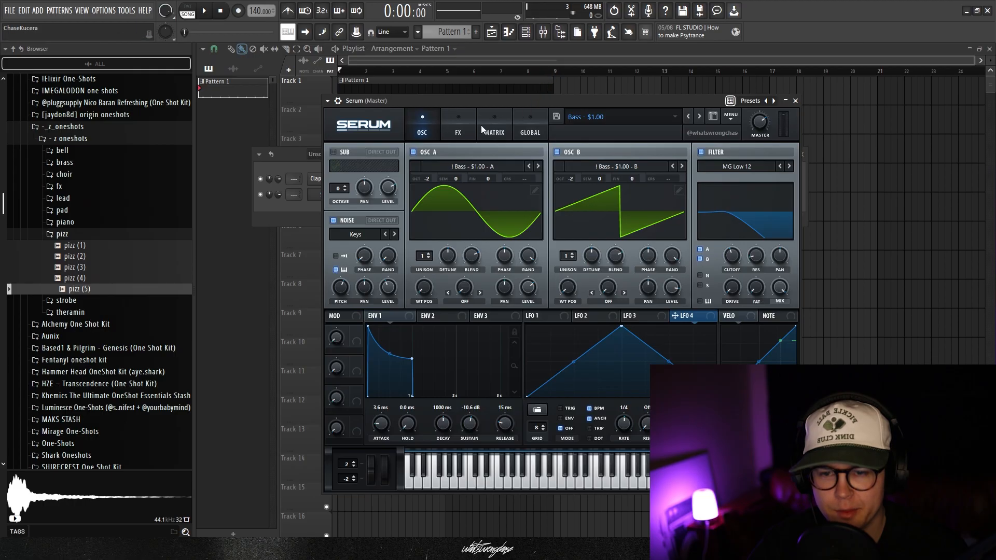
{"action": "left_click", "coordinate": [458, 124]}
{"action": "left_click", "coordinate": [536, 316]}
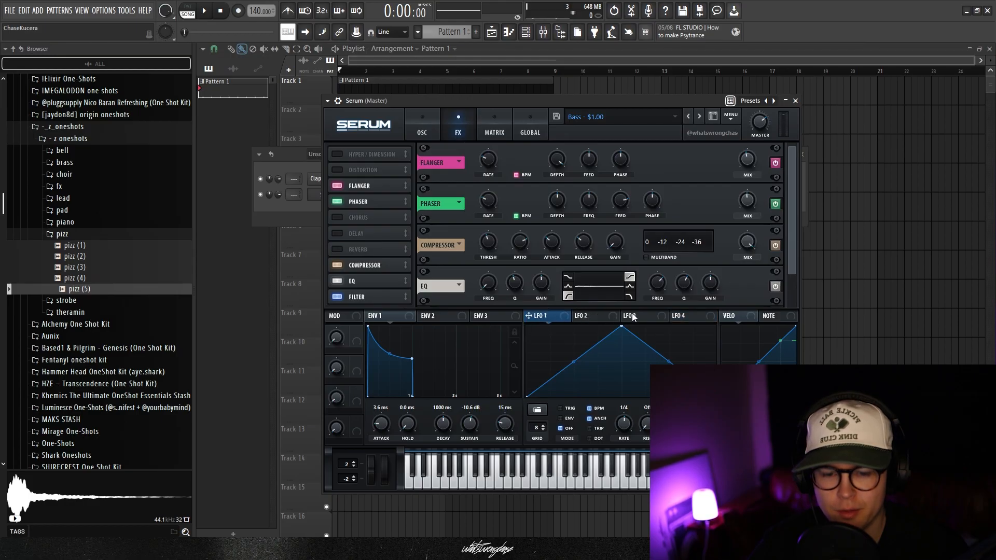
{"action": "left_click_drag", "start_coordinate": [451, 103], "coordinate": [467, 100]}
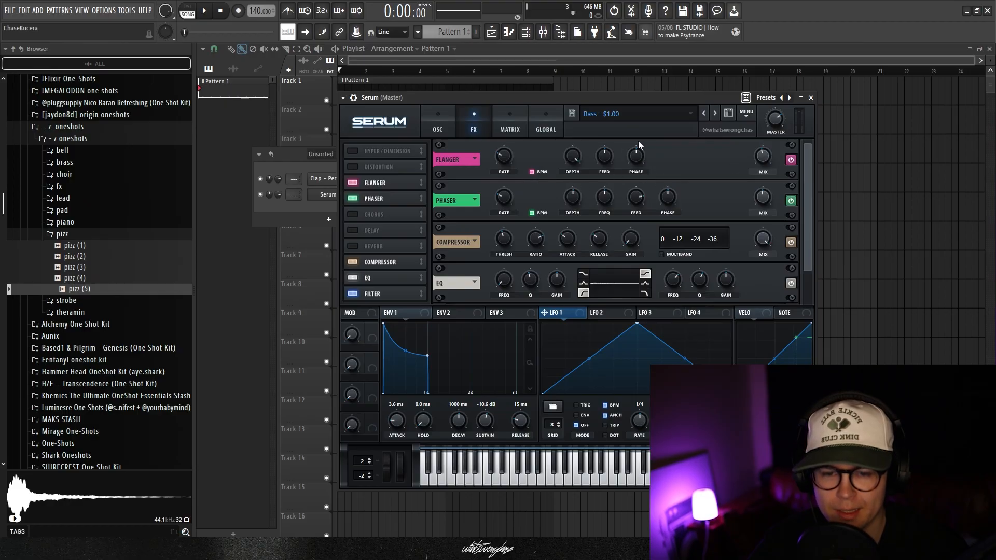
{"action": "scroll", "coordinate": [563, 180], "scroll_direction": "down", "scroll_amount": 1}
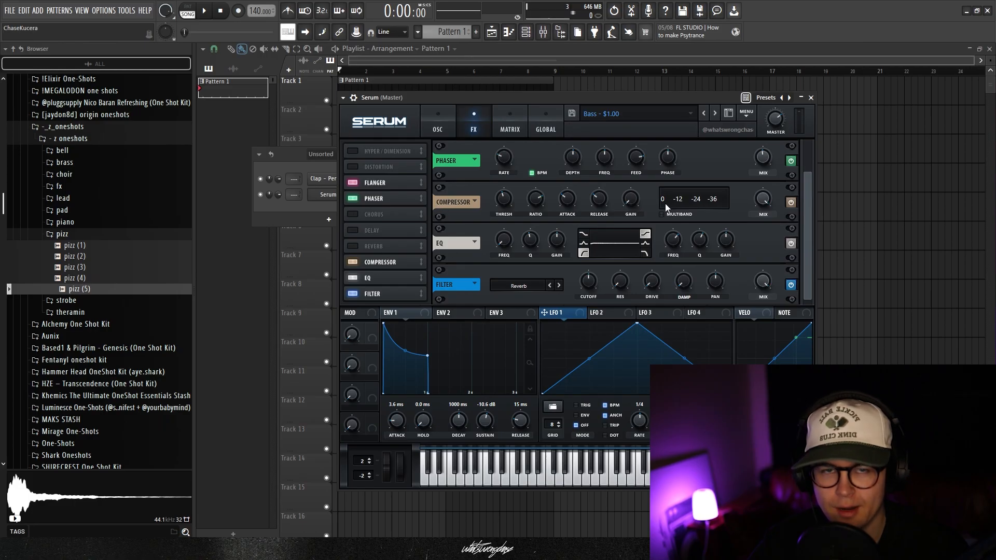
{"action": "left_click", "coordinate": [368, 278]}
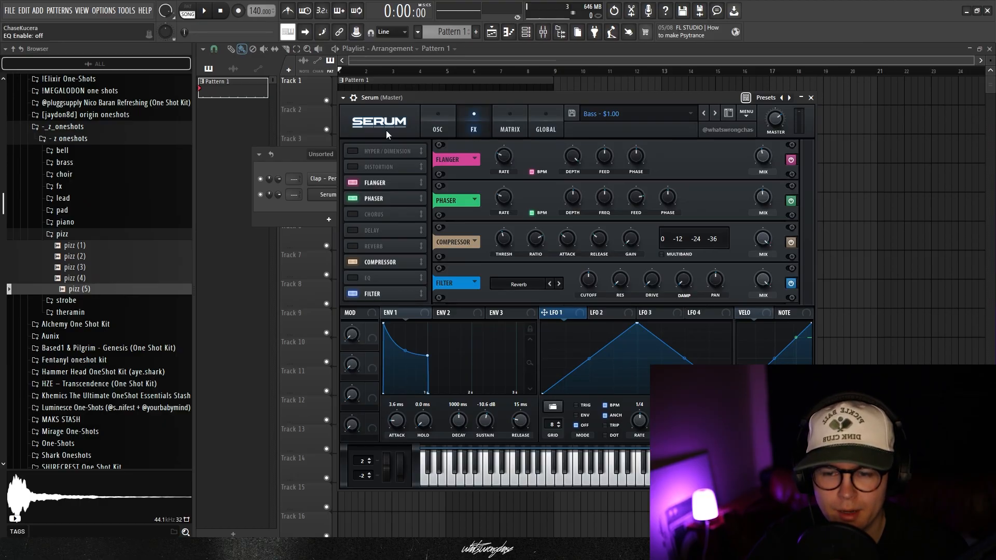
View the Misc filter types offered by the Filter effect, keeping Reverb selected.
{"action": "left_click", "coordinate": [528, 283]}
{"action": "mouse_move", "coordinate": [517, 332]}
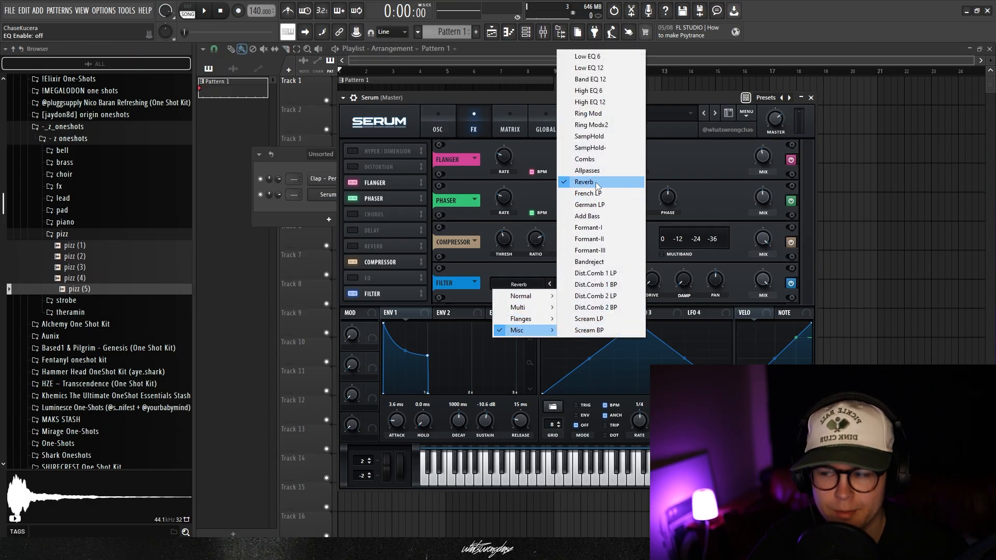
{"action": "left_click", "coordinate": [605, 293]}
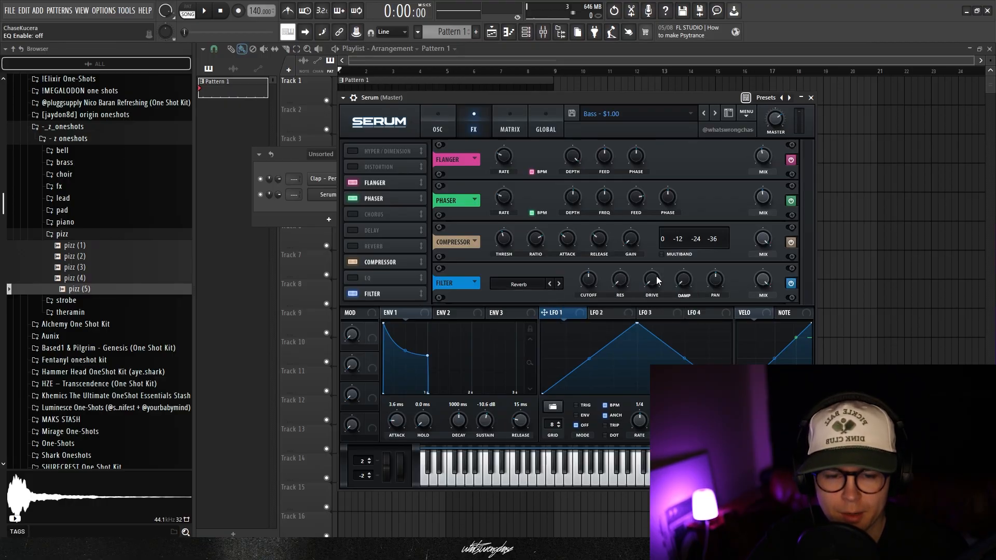
Set the drive of the Reverb-type Filter effect to 21%, auditioning it with played notes.
{"action": "left_click_drag", "start_coordinate": [653, 281], "coordinate": [652, 266]}
{"action": "left_click_drag", "start_coordinate": [647, 102], "coordinate": [646, 99]}
{"action": "key", "text": "b"}
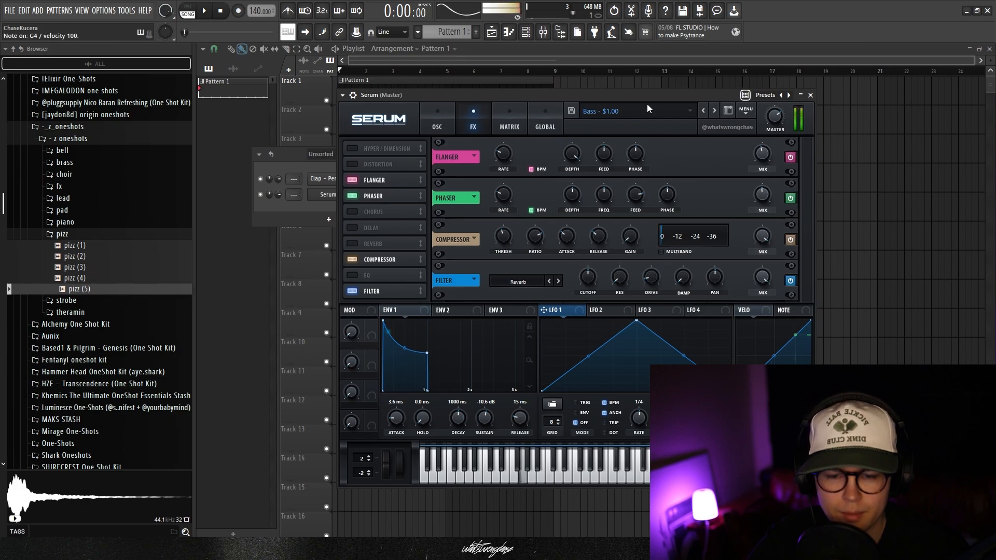
{"action": "left_click_drag", "start_coordinate": [652, 280], "coordinate": [653, 270]}
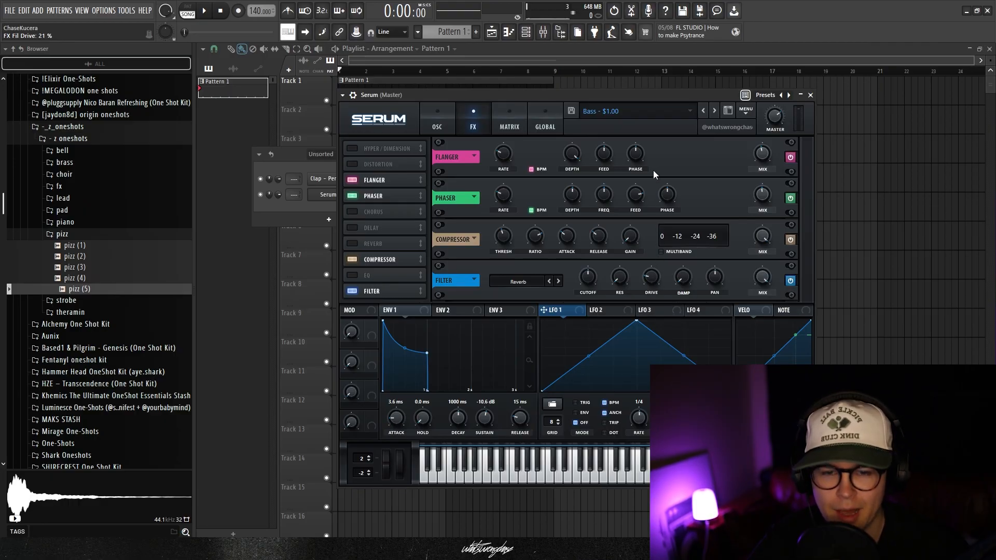
{"action": "key", "text": "b"}
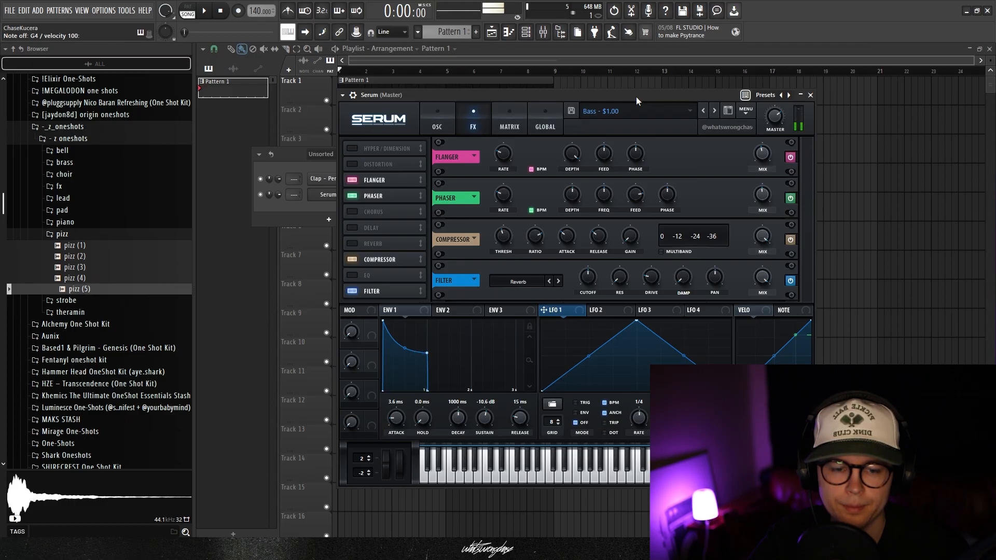
Return to the oscillator view and load the Bass - program preset.
{"action": "left_click", "coordinate": [437, 120]}
{"action": "left_click_drag", "start_coordinate": [558, 96], "coordinate": [604, 98]}
{"action": "left_click", "coordinate": [660, 114]}
{"action": "mouse_move", "coordinate": [639, 243]}
{"action": "mouse_move", "coordinate": [731, 240]}
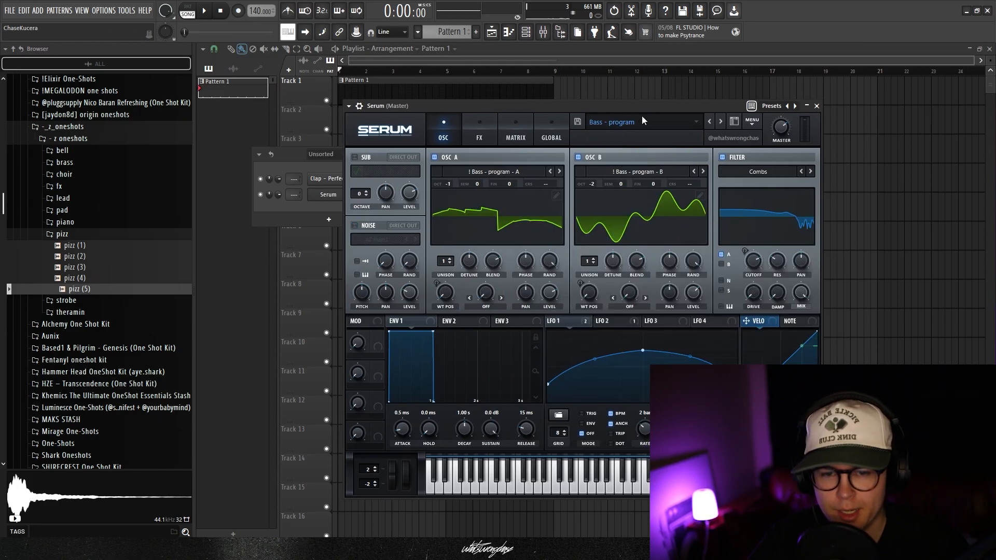
Examine the Bass - program preset's LFO 1 shape and settings.
{"action": "left_click_drag", "start_coordinate": [625, 109], "coordinate": [638, 101]}
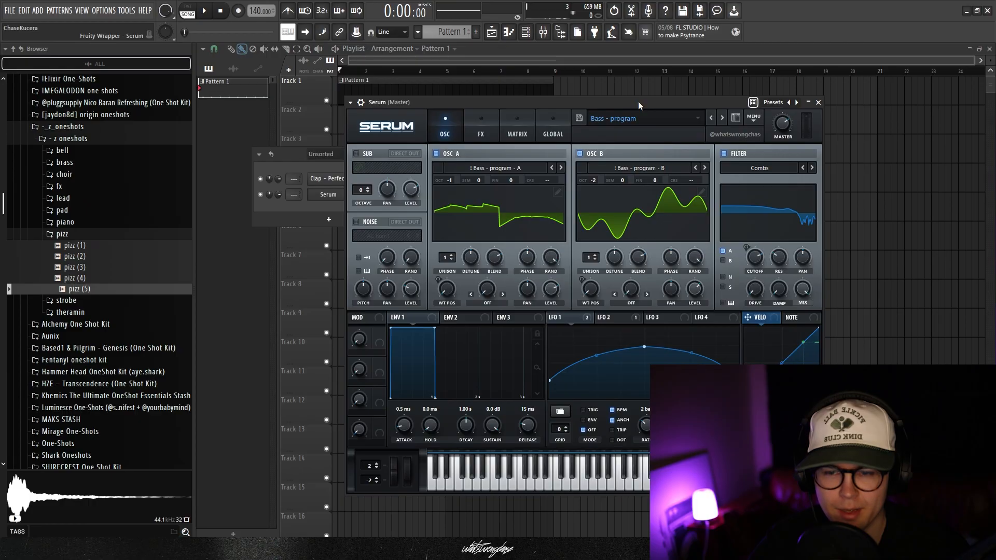
{"action": "left_click_drag", "start_coordinate": [638, 101], "coordinate": [639, 103]}
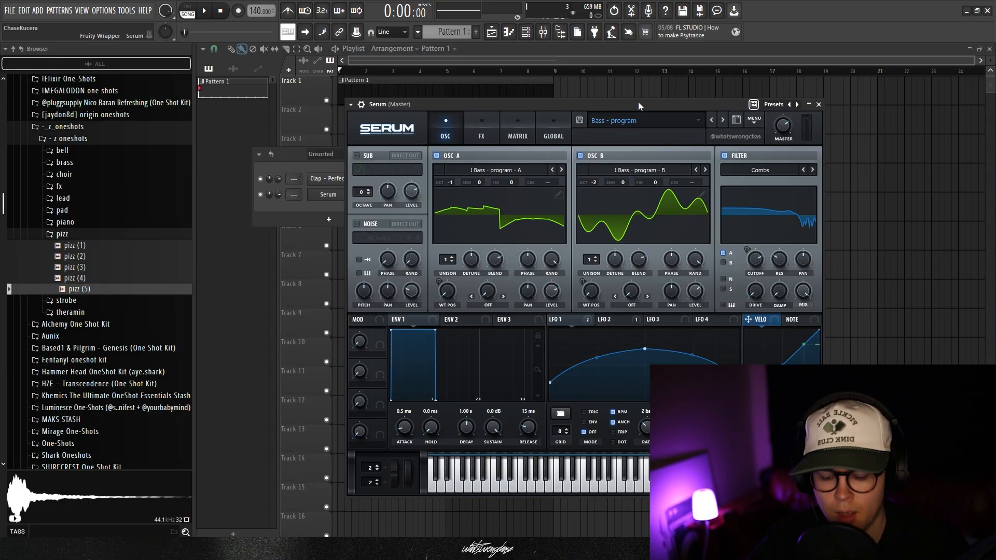
{"action": "left_click_drag", "start_coordinate": [534, 103], "coordinate": [529, 104]}
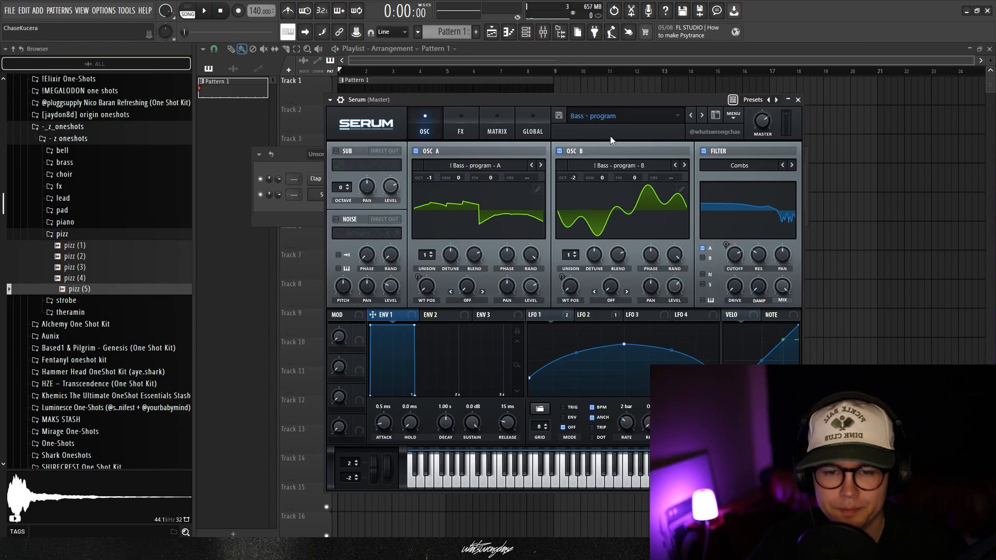
{"action": "left_click", "coordinate": [537, 316]}
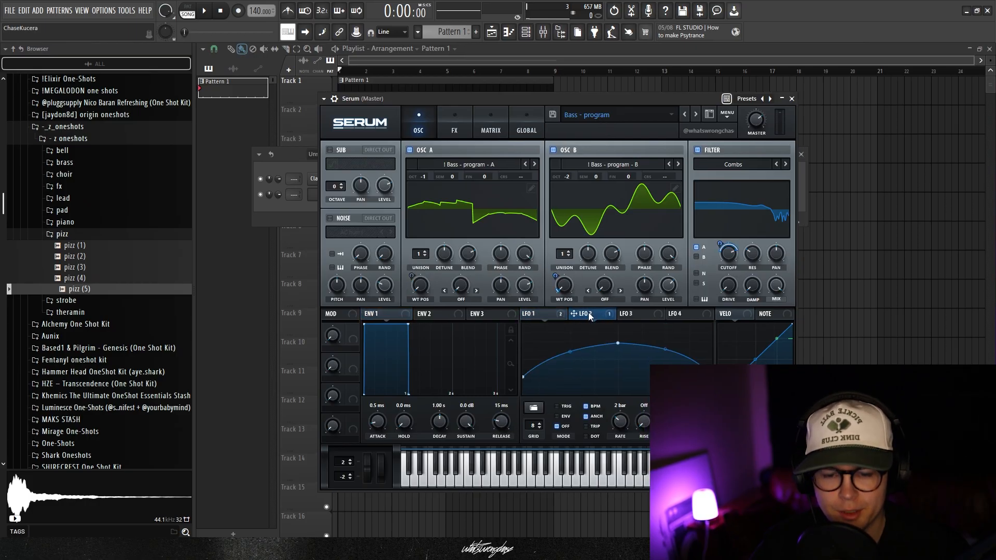
Compare the preset's LFO 2 and LFO 1, and inspect the filter's Misc types, keeping Combs selected.
{"action": "left_click", "coordinate": [589, 316]}
{"action": "left_click", "coordinate": [538, 315]}
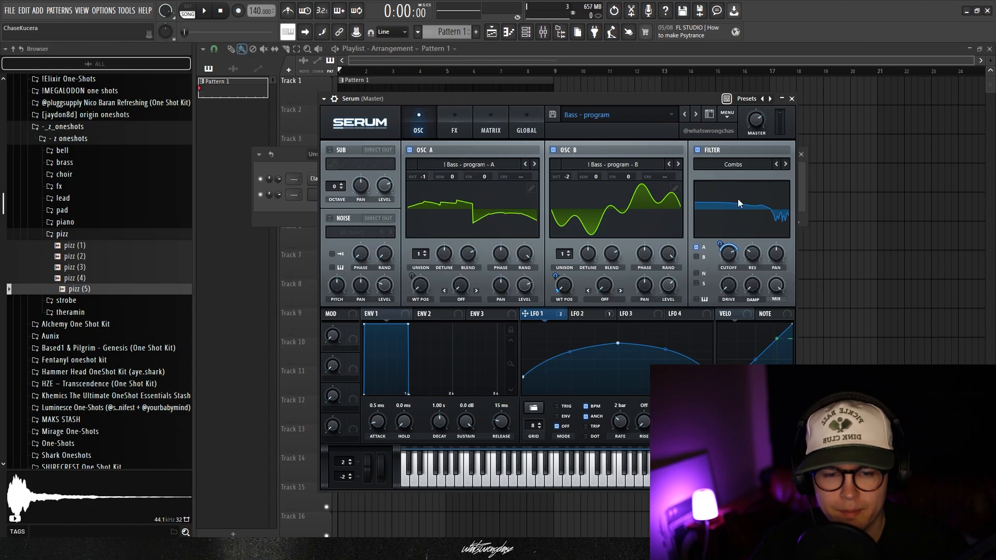
{"action": "left_click", "coordinate": [735, 163]}
{"action": "mouse_move", "coordinate": [723, 212]}
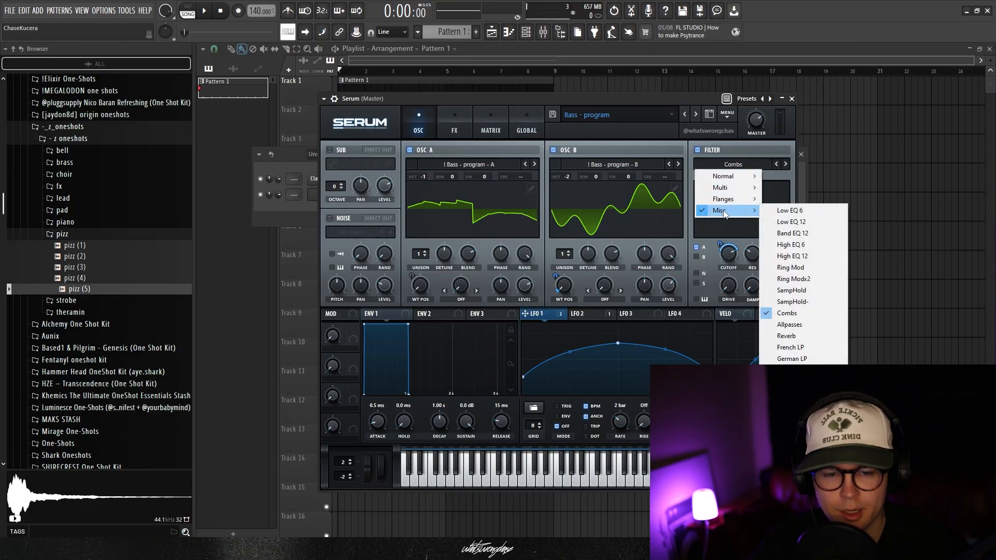
{"action": "left_click", "coordinate": [792, 314]}
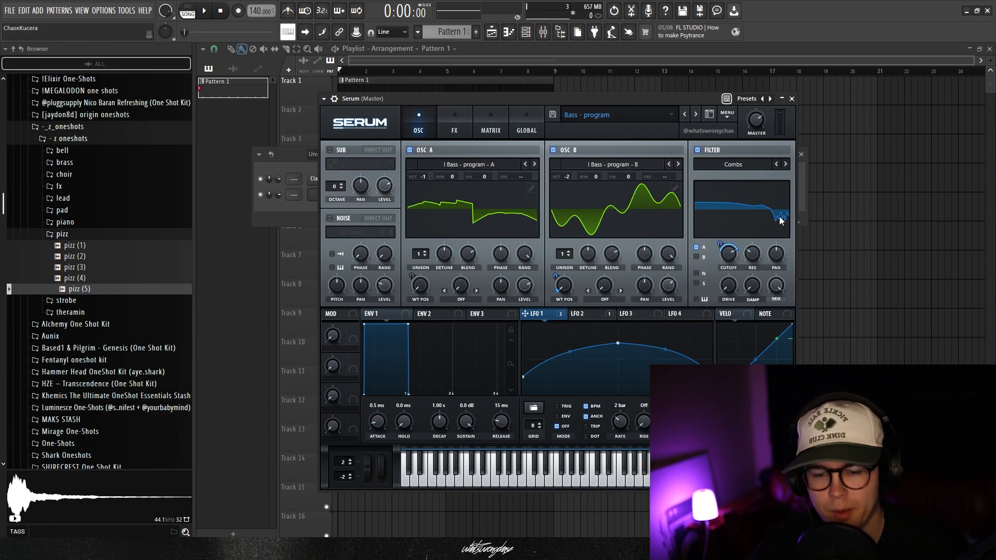
{"action": "mouse_move", "coordinate": [728, 258]}
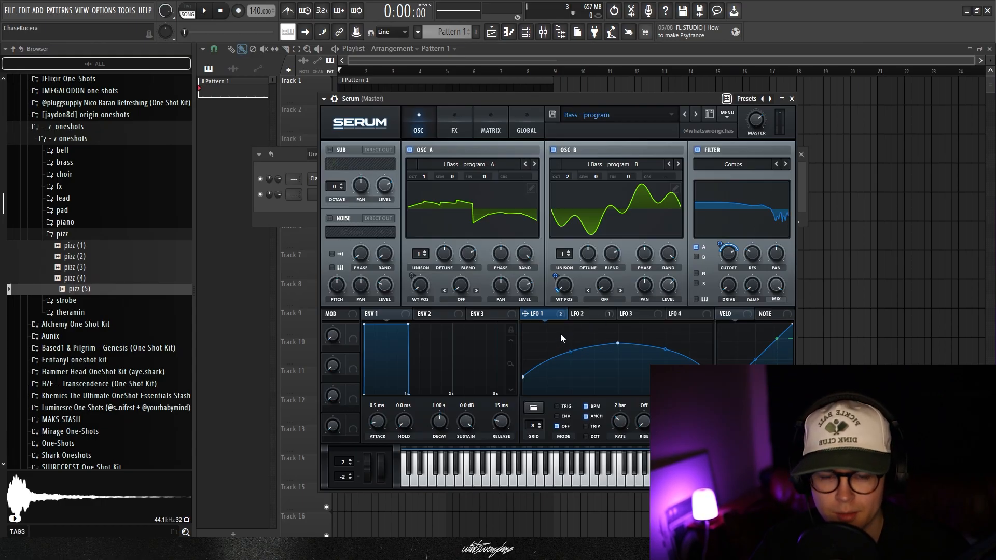
Audition the Bass - program preset with played notes while examining its LFO 1 and LFO 2 modulation.
{"action": "key", "text": "h"}
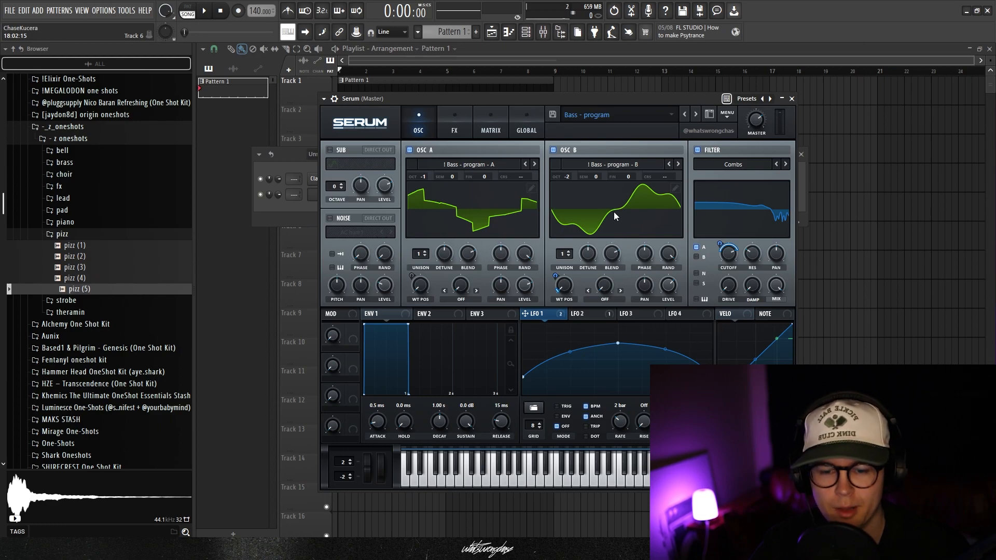
{"action": "left_click", "coordinate": [585, 315]}
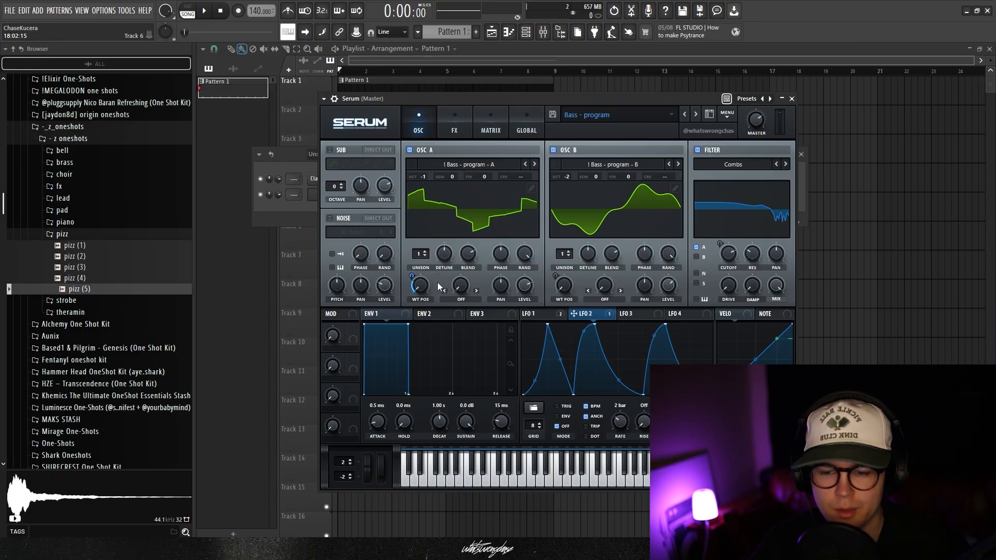
{"action": "key", "text": "h"}
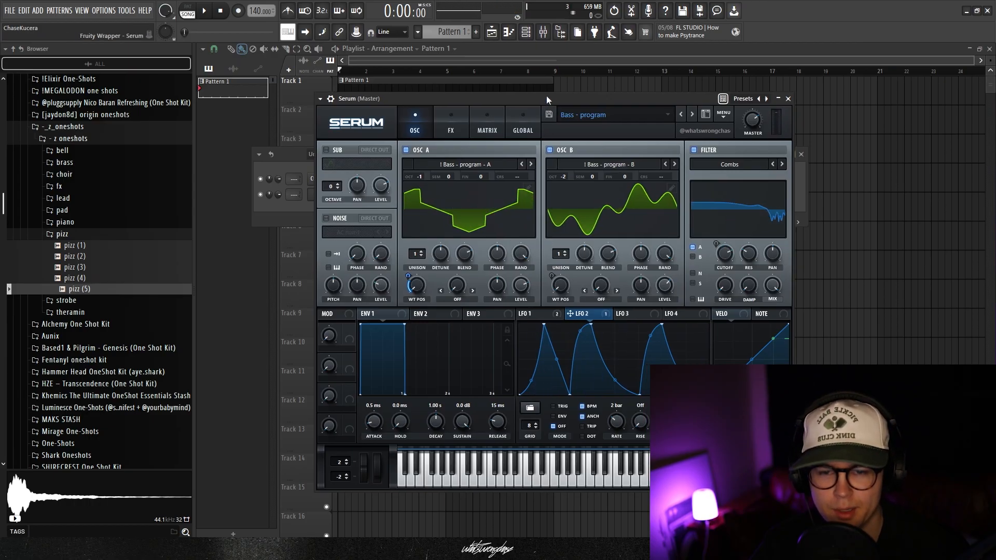
View the preset's effects chain and the available distortion types, keeping Diode 1 selected.
{"action": "left_click", "coordinate": [454, 129]}
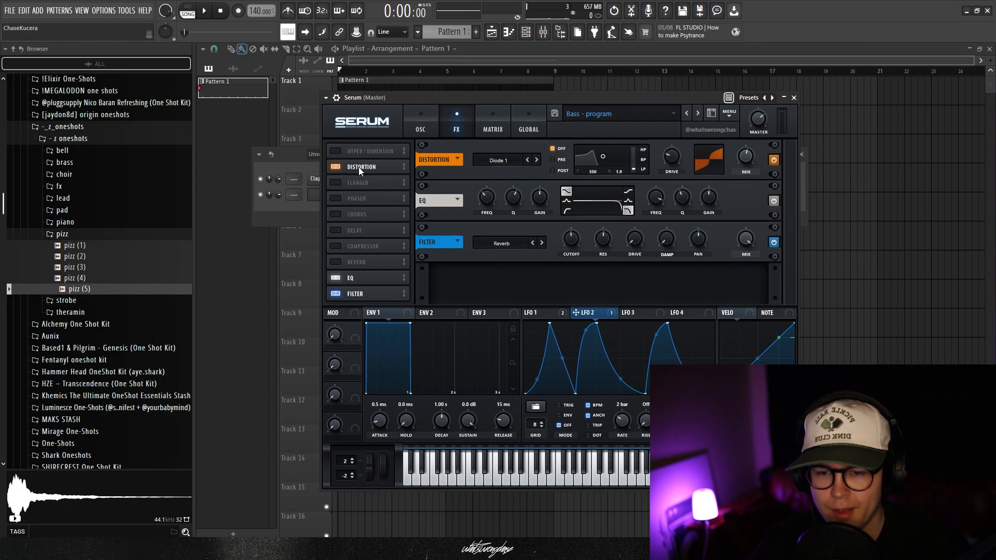
{"action": "left_click", "coordinate": [511, 161]}
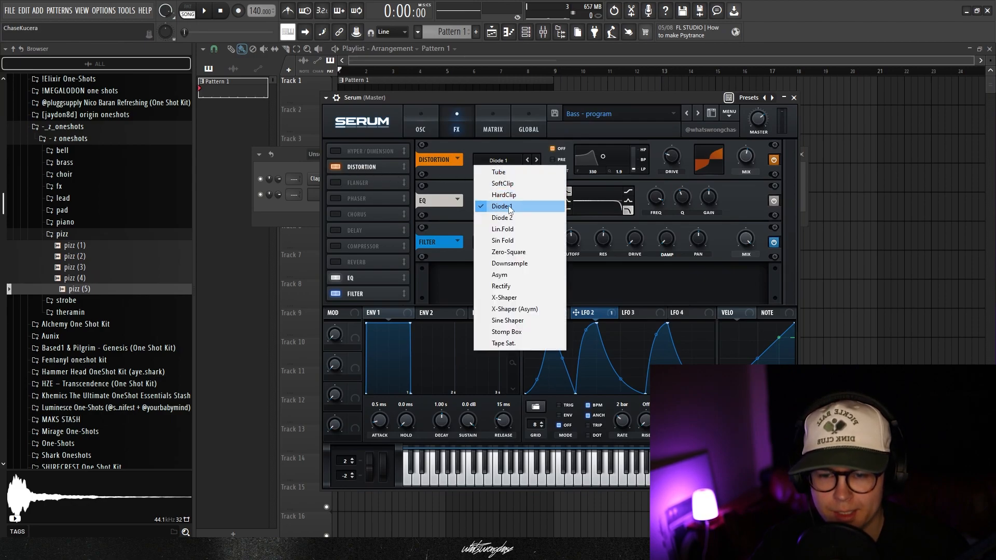
{"action": "left_click", "coordinate": [534, 101]}
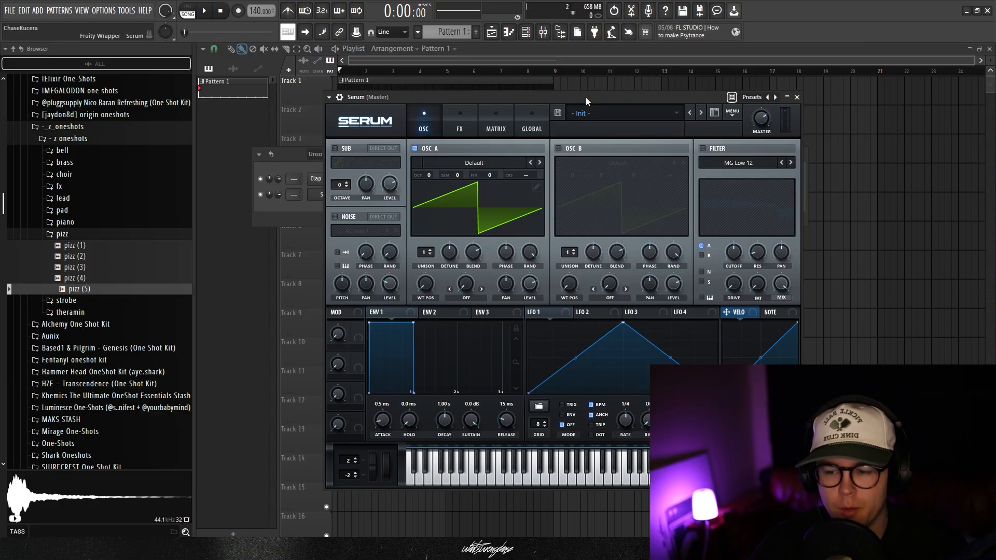
Load the Cake wavetable into oscillator A of the Init preset and set its octave to -2.
{"action": "left_click_drag", "start_coordinate": [586, 97], "coordinate": [580, 104]}
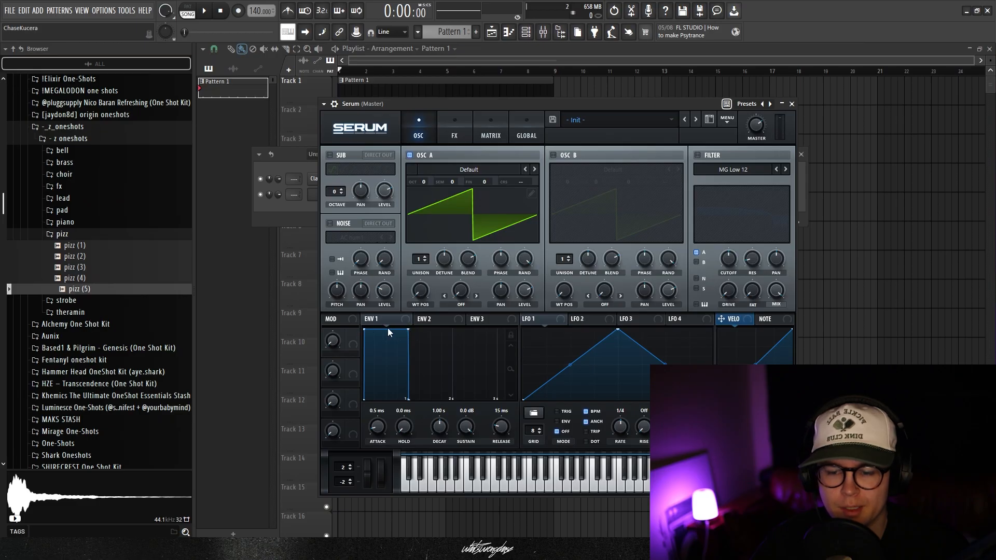
{"action": "left_click_drag", "start_coordinate": [536, 102], "coordinate": [535, 100]}
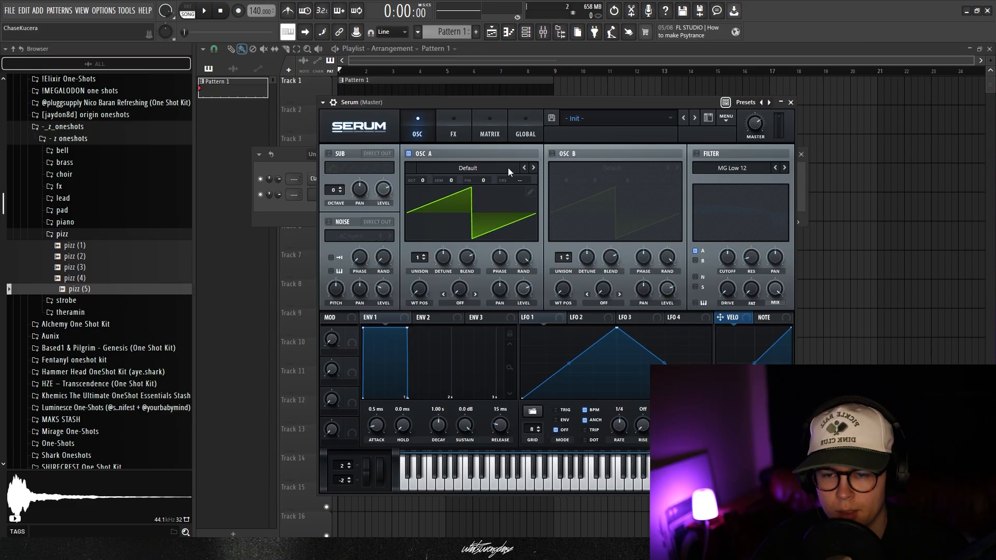
{"action": "left_click", "coordinate": [461, 168]}
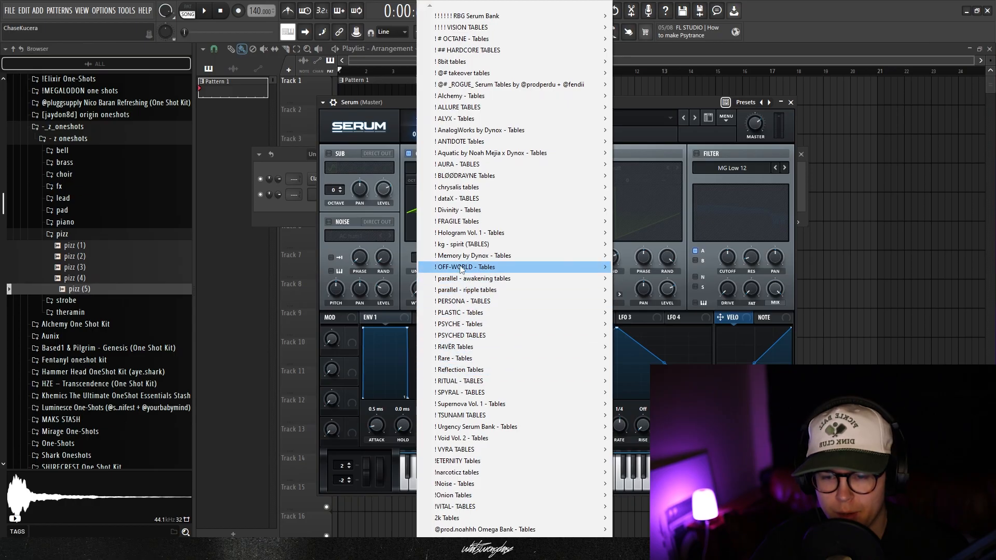
{"action": "mouse_move", "coordinate": [480, 141]}
{"action": "left_click", "coordinate": [656, 210]}
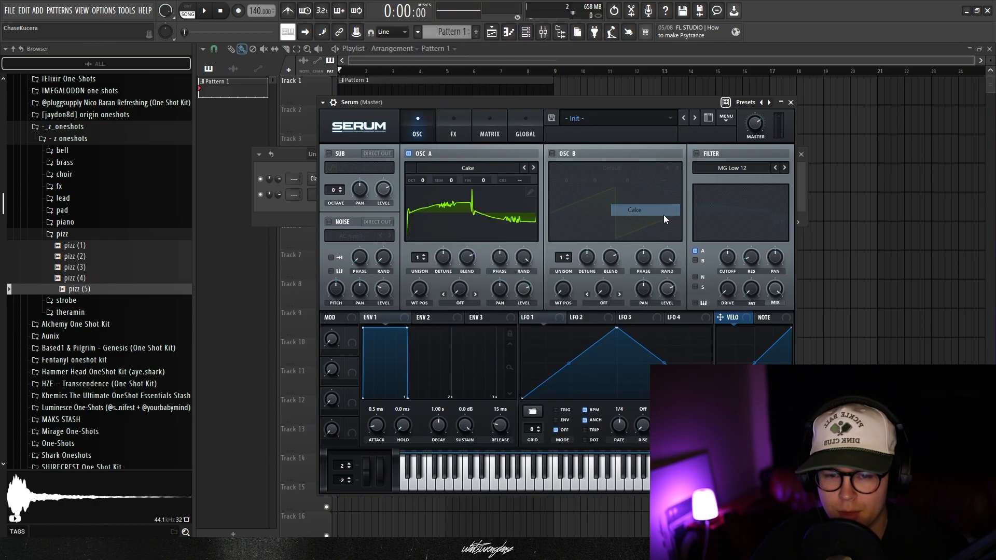
{"action": "left_click_drag", "start_coordinate": [424, 180], "coordinate": [423, 209]}
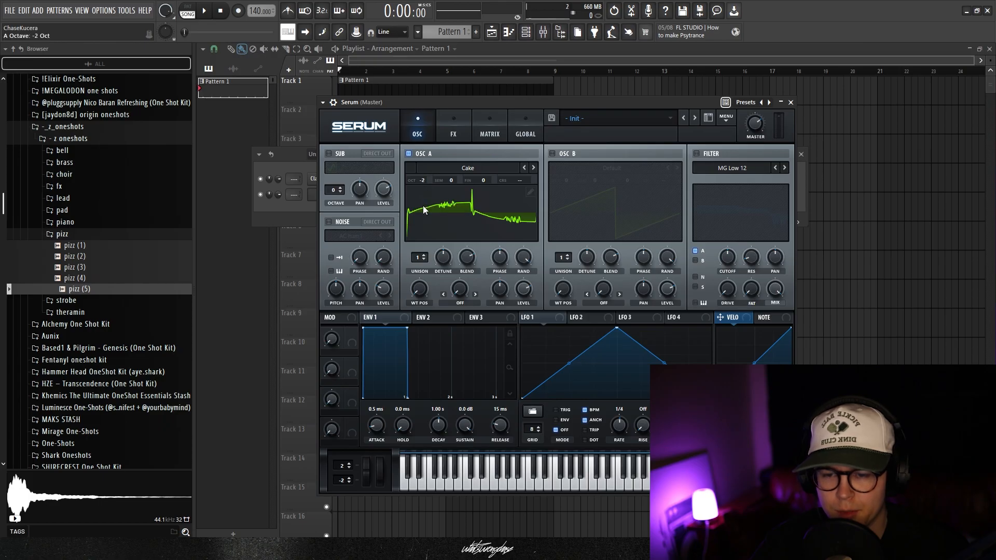
Draw a C5 note in Serum's piano roll, starting at bar 1 and lasting two bars.
{"action": "left_click", "coordinate": [526, 32]}
{"action": "right_click", "coordinate": [343, 194]}
{"action": "left_click", "coordinate": [369, 195]}
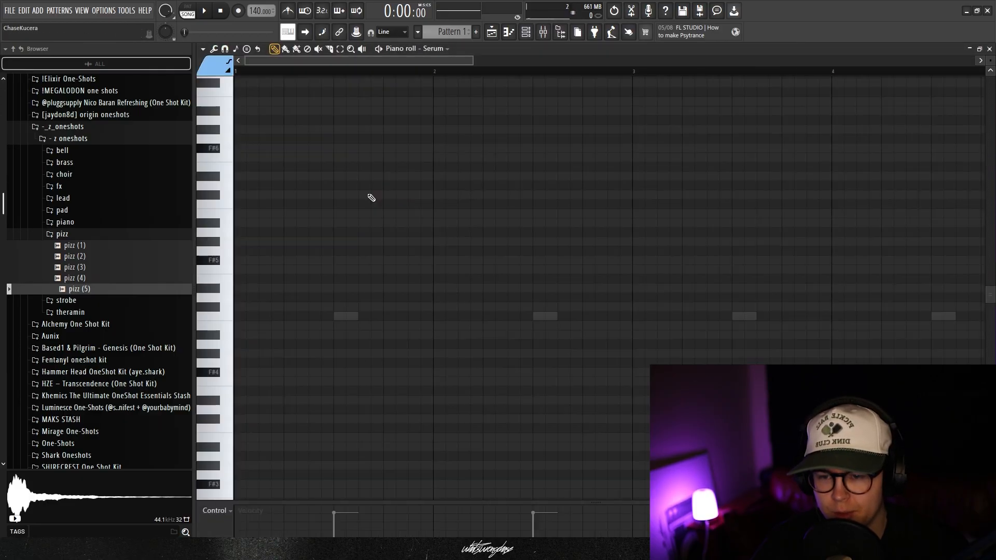
{"action": "left_click", "coordinate": [246, 288]}
{"action": "left_click_drag", "start_coordinate": [257, 290], "coordinate": [434, 286]}
{"action": "scroll", "coordinate": [445, 253], "scroll_direction": "down", "scroll_amount": 2}
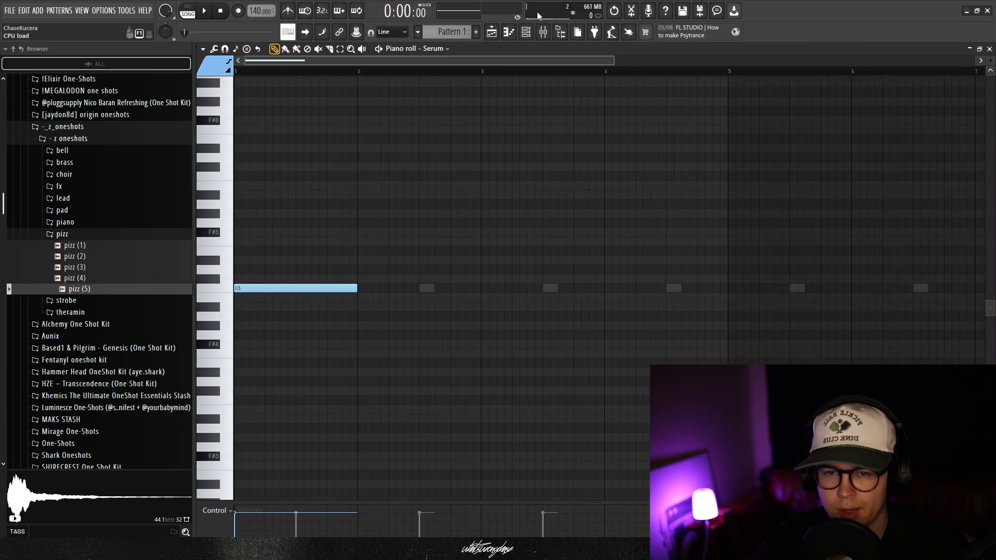
{"action": "left_click", "coordinate": [526, 32]}
{"action": "left_click_drag", "start_coordinate": [357, 287], "coordinate": [476, 284]}
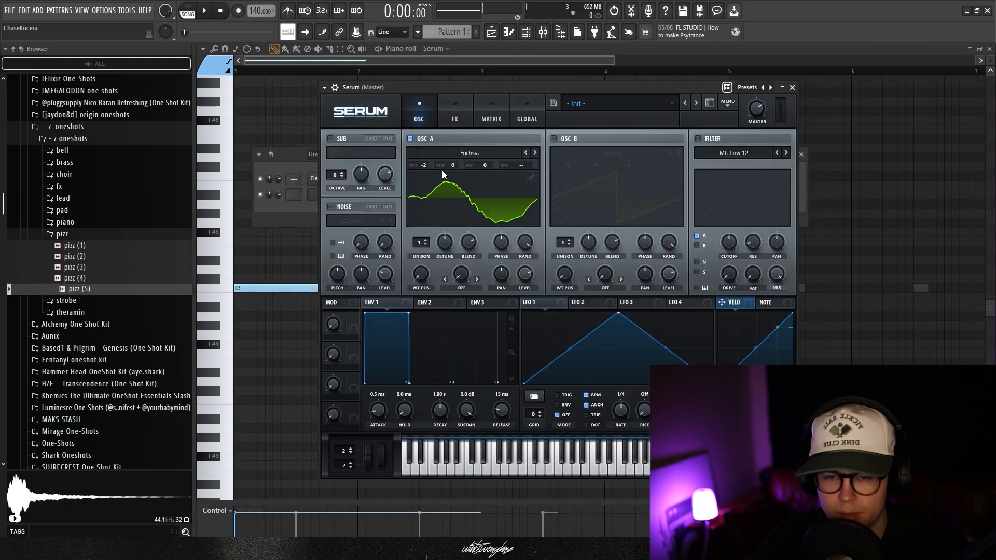
Return to Serum and enable oscillator B at octave -2 with the ! Bass - control - B wavetable.
{"action": "left_click", "coordinate": [526, 32]}
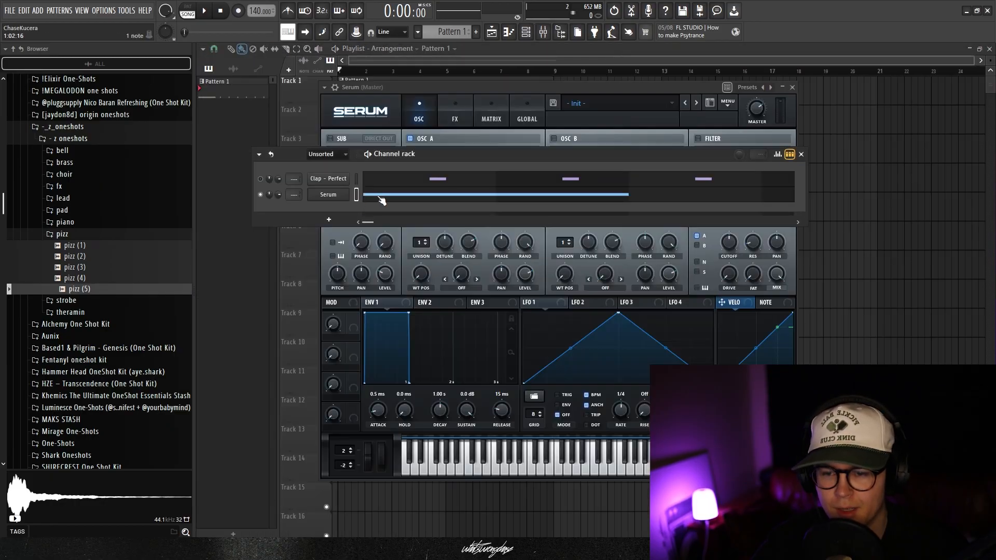
{"action": "left_click", "coordinate": [380, 198]}
{"action": "left_click", "coordinate": [526, 33]}
{"action": "left_click", "coordinate": [328, 195]}
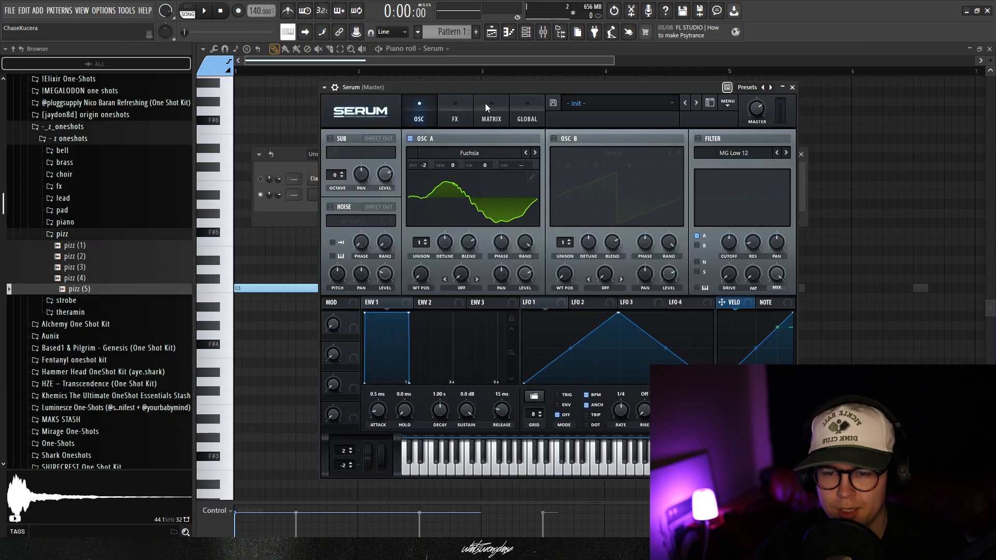
{"action": "left_click_drag", "start_coordinate": [554, 92], "coordinate": [526, 100]}
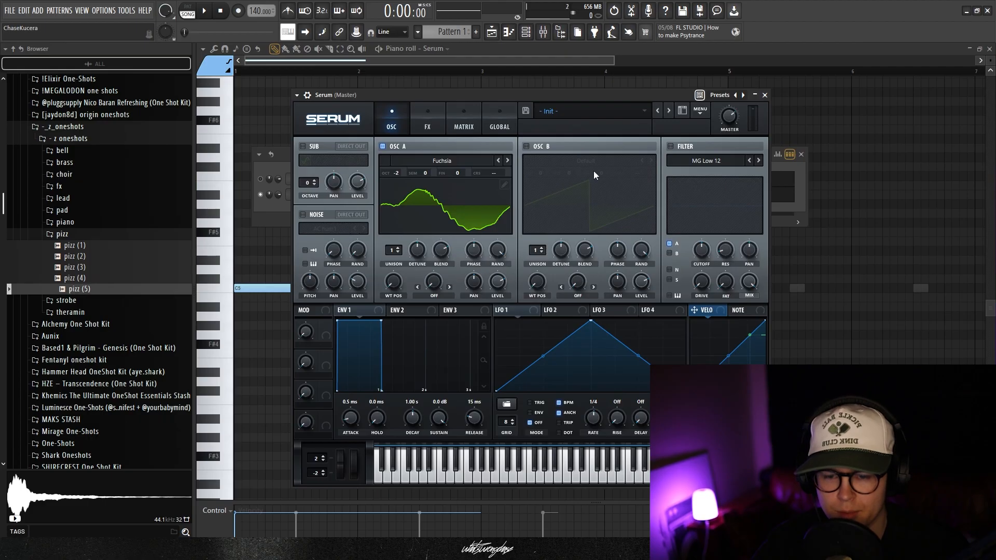
{"action": "left_click", "coordinate": [526, 147]}
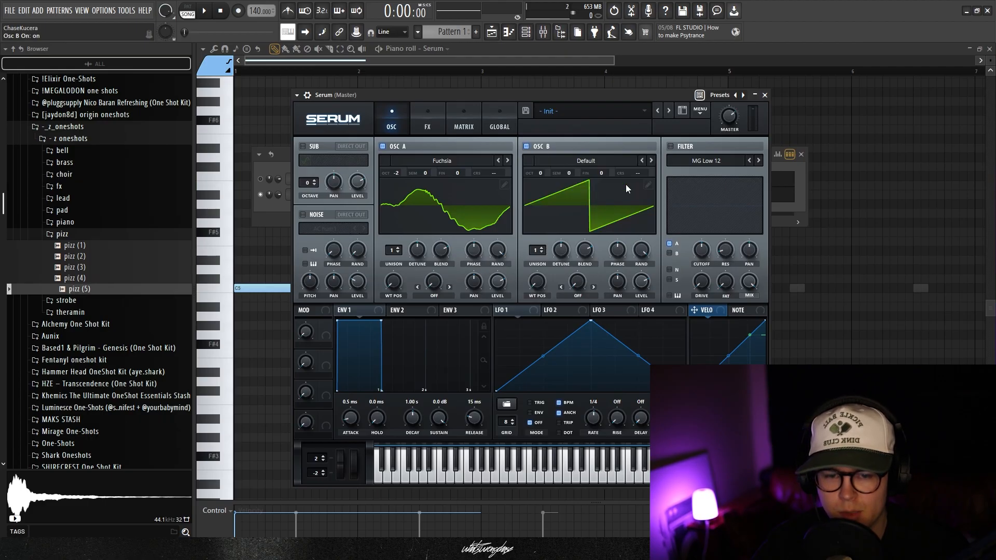
{"action": "scroll", "coordinate": [538, 171], "scroll_direction": "down", "scroll_amount": 2}
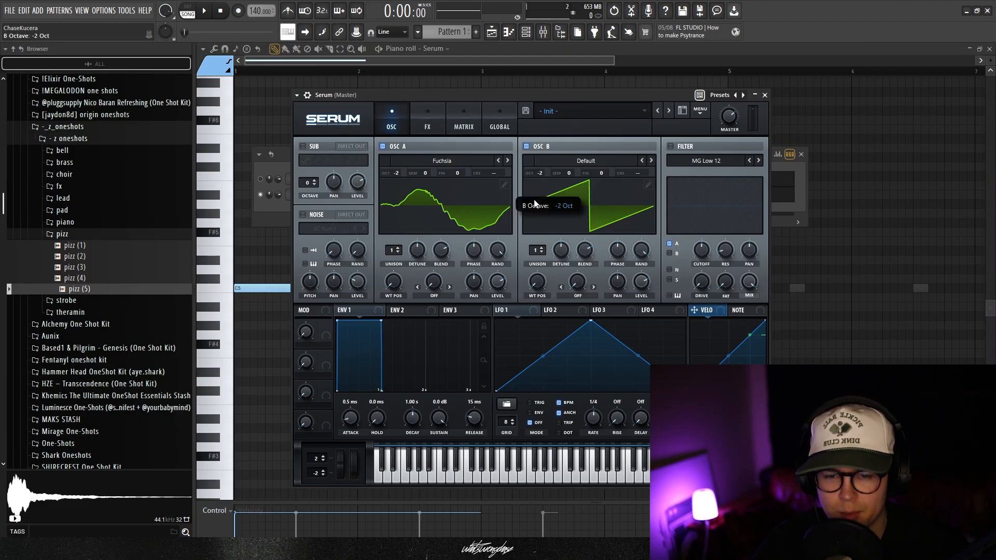
{"action": "left_click", "coordinate": [650, 160]}
{"action": "left_click", "coordinate": [651, 160]}
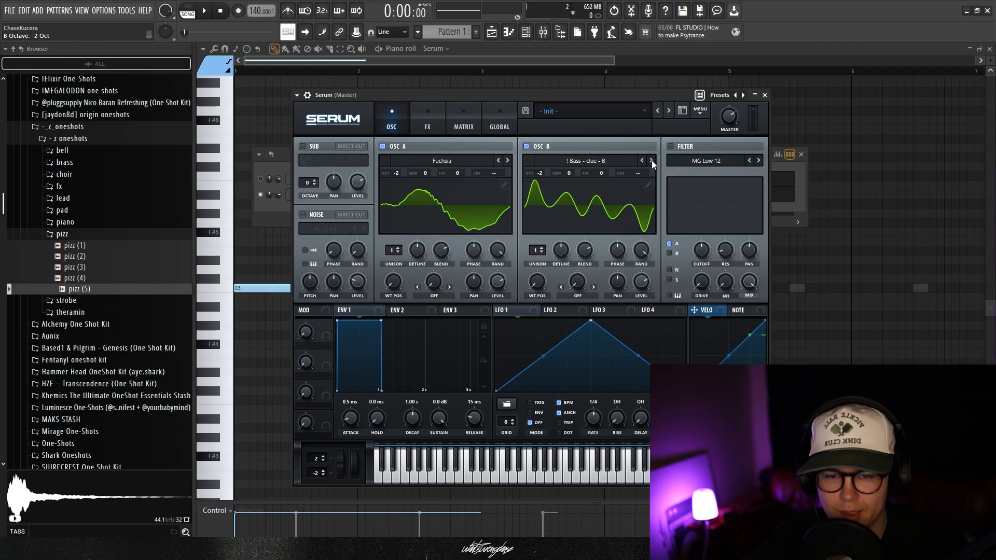
{"action": "left_click", "coordinate": [651, 161]}
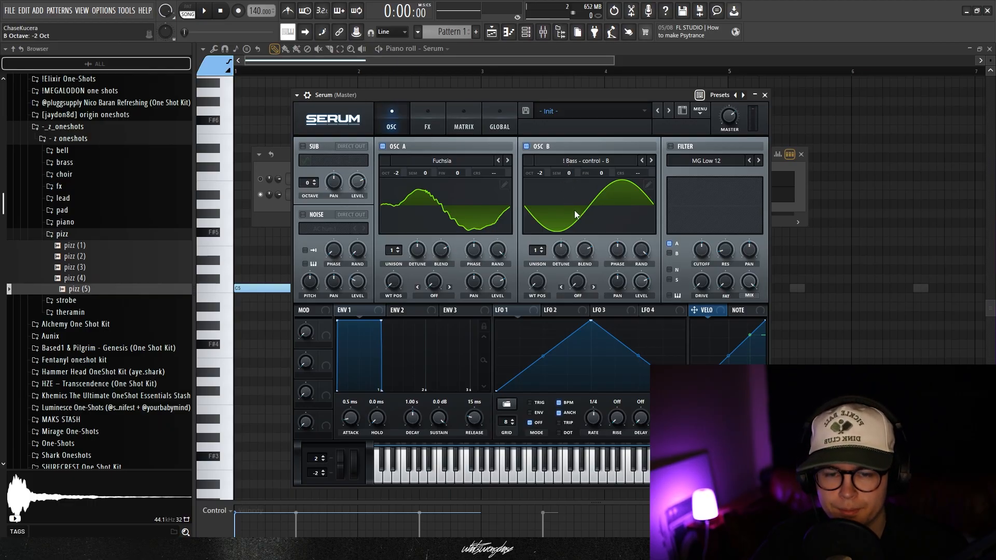
Enable the MG Low 12 filter, adjust its cutoff and route oscillator B through it during playback.
{"action": "key", "text": "space"}
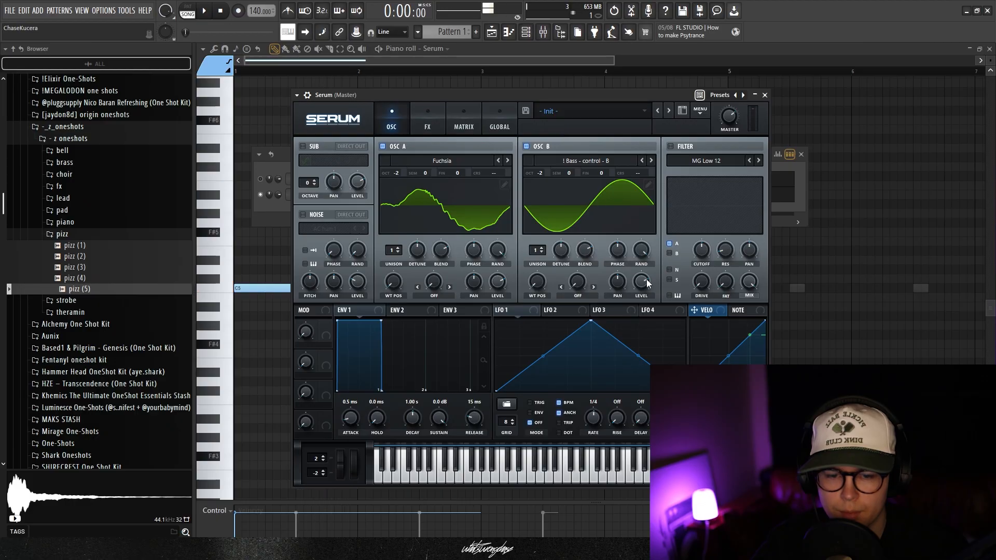
{"action": "left_click", "coordinate": [675, 215]}
{"action": "left_click_drag", "start_coordinate": [701, 251], "coordinate": [700, 248]}
{"action": "left_click", "coordinate": [670, 253]}
{"action": "key", "text": "space"}
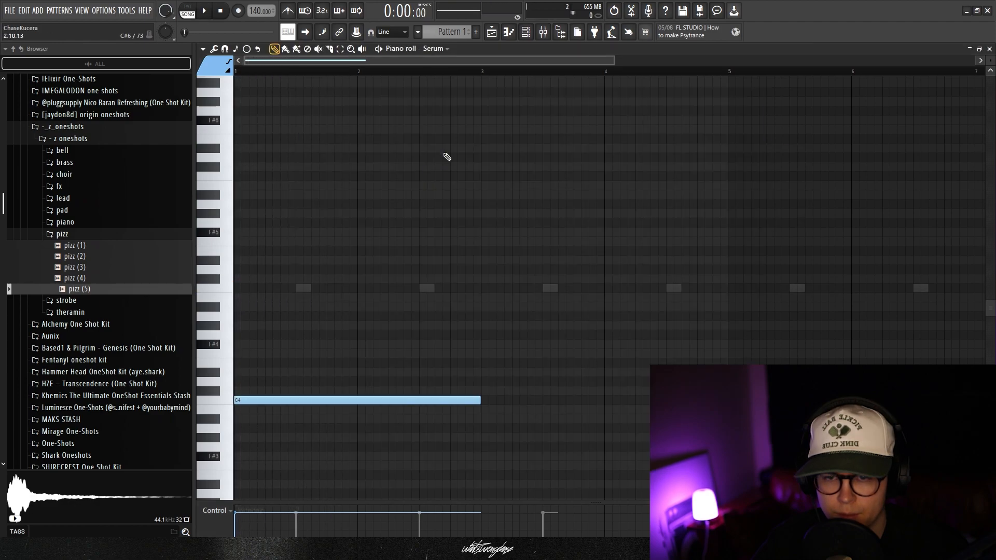
Play back the two-bar C4 note and return to the Serum window.
{"action": "key", "text": "space"}
{"action": "left_click", "coordinate": [526, 32]}
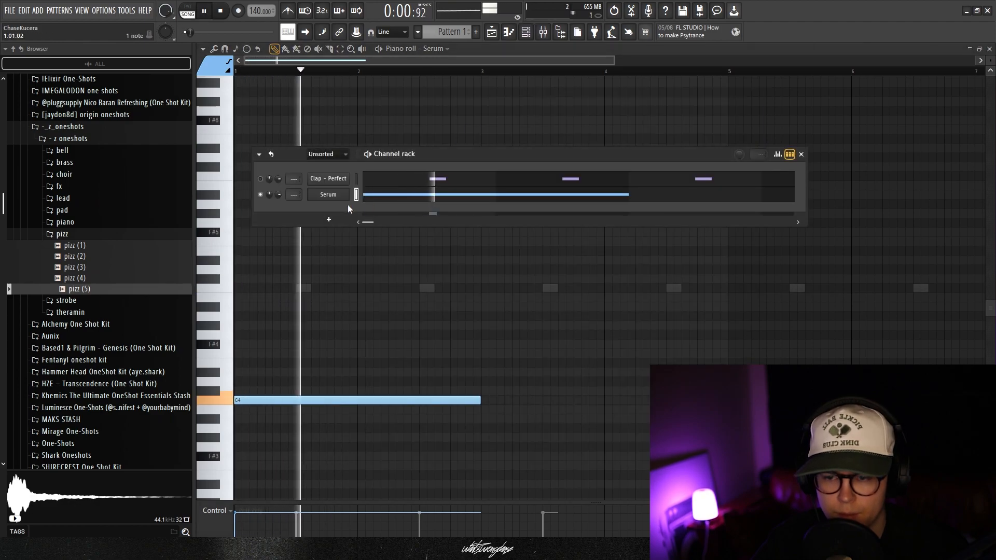
{"action": "left_click", "coordinate": [331, 195]}
{"action": "key", "text": "space"}
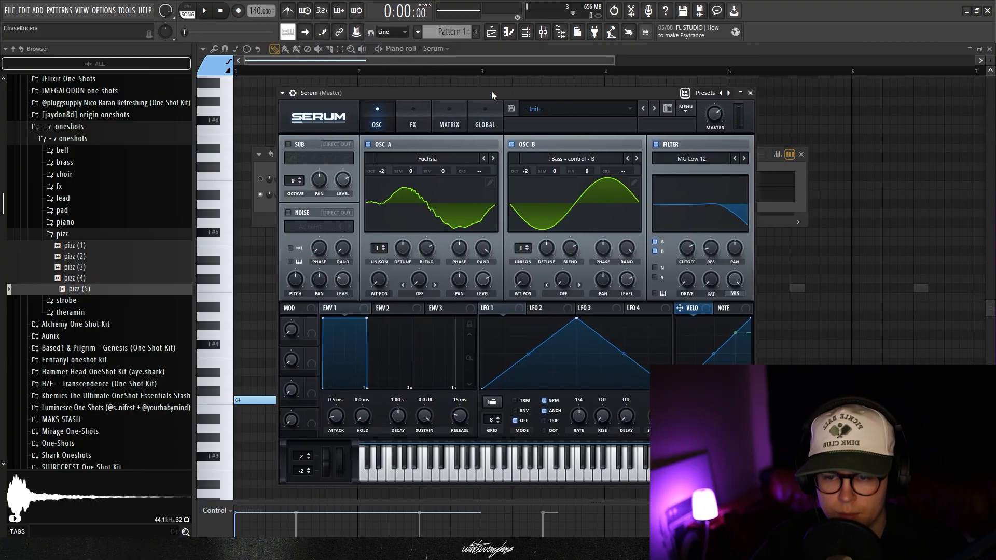
Set the drive of the Reverb-type Filter effect to 21%.
{"action": "left_click", "coordinate": [412, 119]}
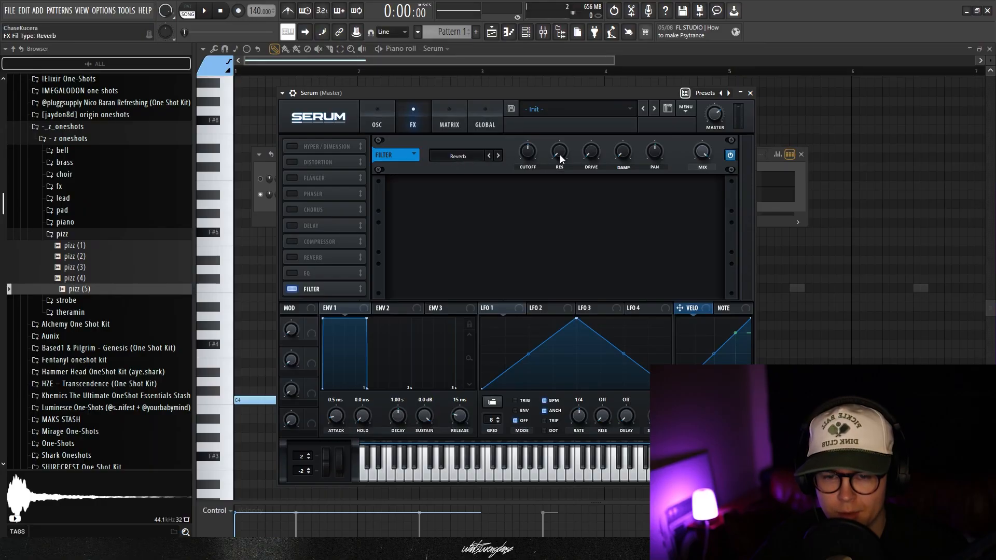
{"action": "left_click_drag", "start_coordinate": [591, 155], "coordinate": [593, 136]}
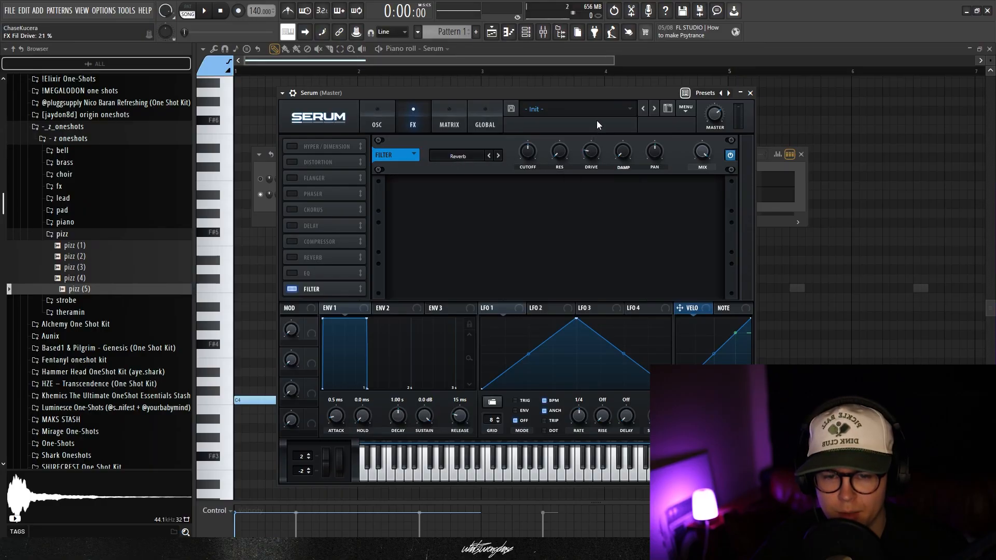
{"action": "left_click_drag", "start_coordinate": [594, 92], "coordinate": [602, 107]}
Raise the Reverb-type Filter effect's resonance and fine-tune its drive while playing back the pattern.
{"action": "key", "text": "space"}
{"action": "left_click_drag", "start_coordinate": [603, 172], "coordinate": [599, 167]}
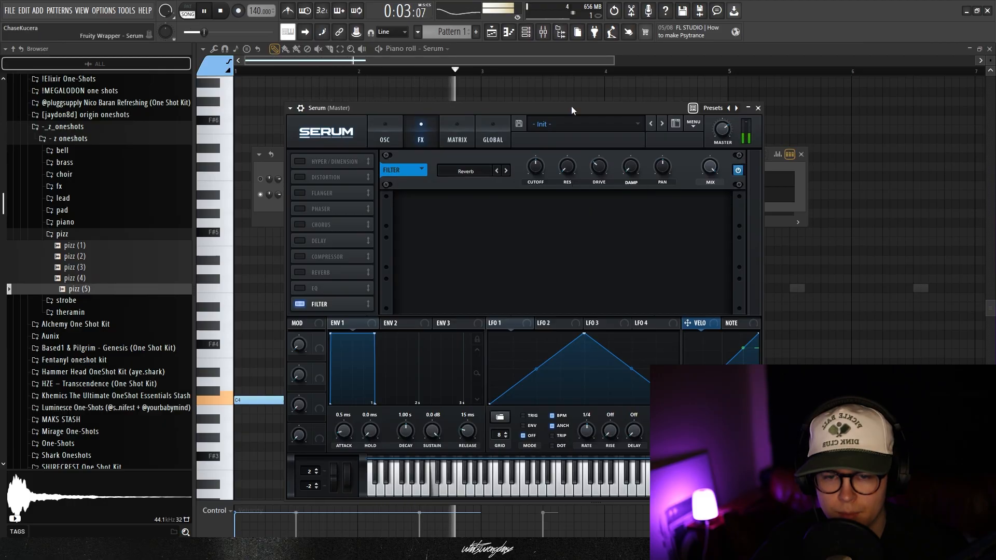
{"action": "left_click_drag", "start_coordinate": [570, 170], "coordinate": [568, 157]}
{"action": "key", "text": "space"}
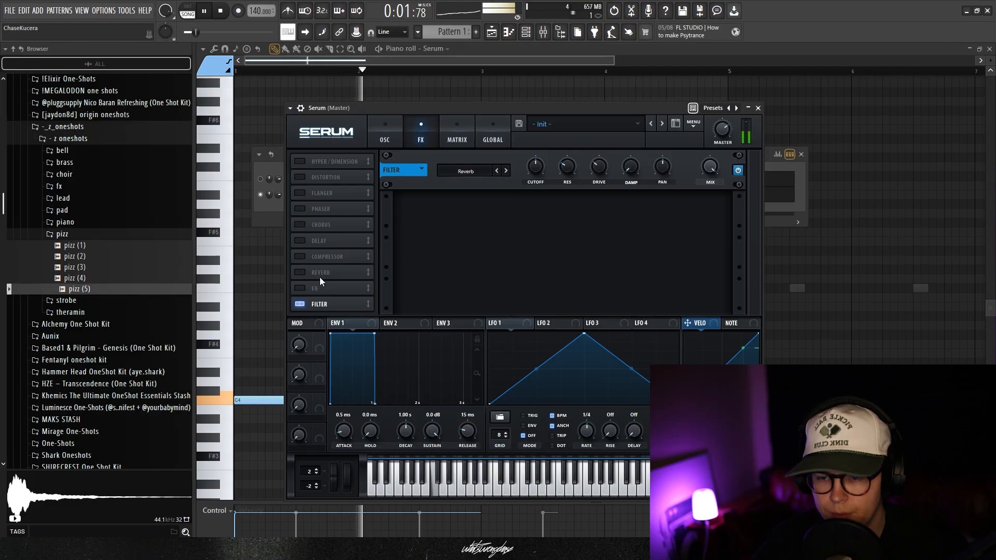
{"action": "key", "text": "space"}
Load the user LFO shape Piper 1 into LFO 1.
{"action": "left_click", "coordinate": [390, 127]}
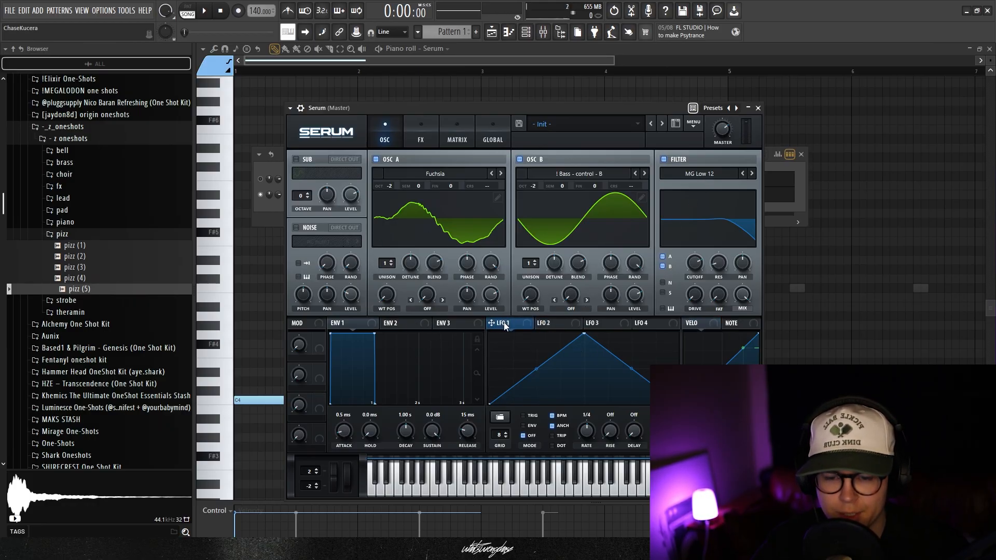
{"action": "left_click", "coordinate": [499, 417]}
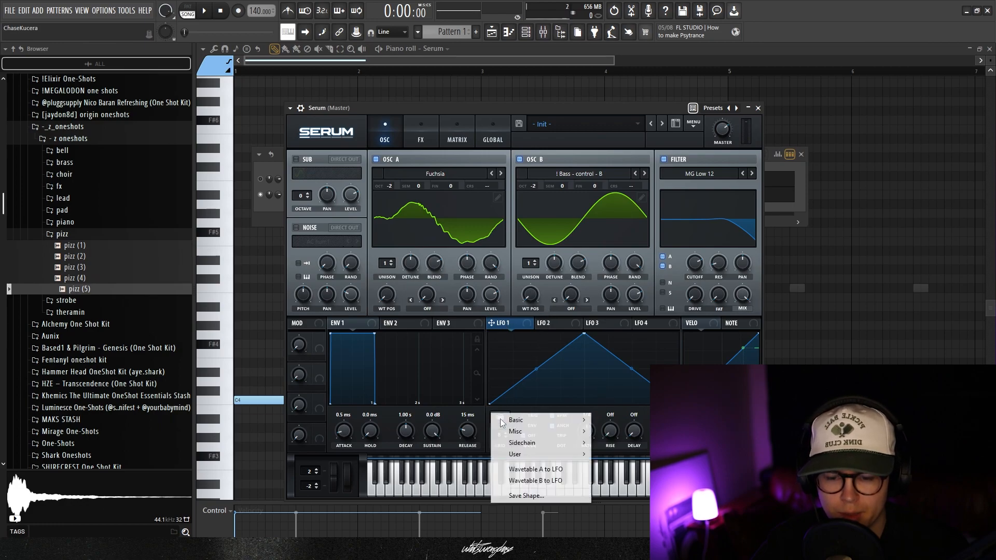
{"action": "mouse_move", "coordinate": [522, 454]}
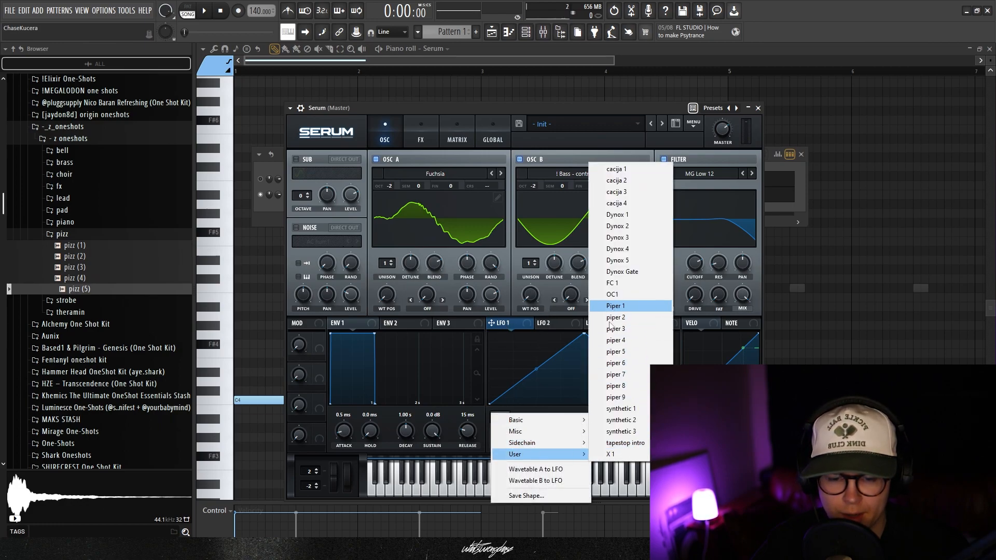
{"action": "left_click", "coordinate": [615, 307]}
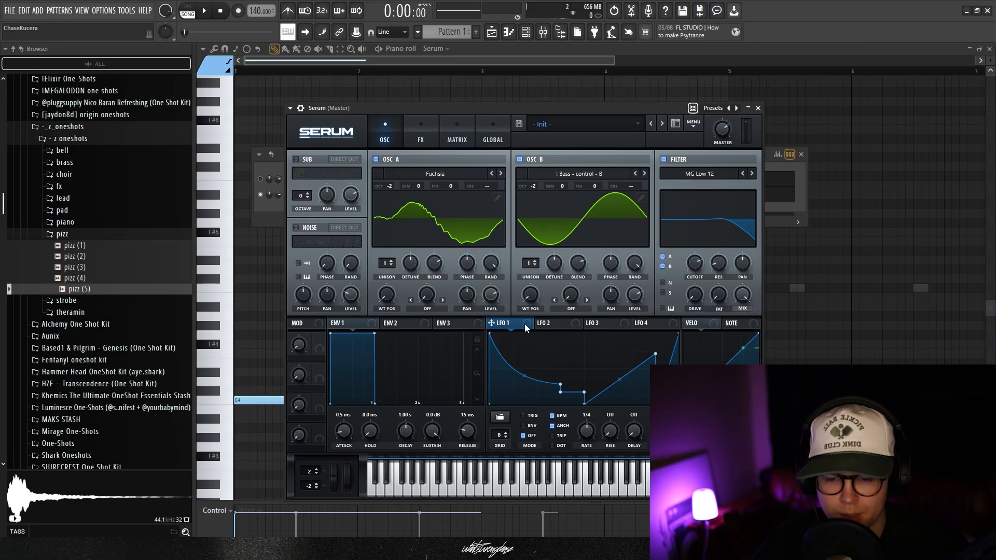
Assign LFO 1 to oscillator A's wavetable position, set the LFO rate to 4 bar and audition the pattern.
{"action": "left_click_drag", "start_coordinate": [412, 300], "coordinate": [373, 310]}
{"action": "left_click_drag", "start_coordinate": [589, 427], "coordinate": [589, 443]}
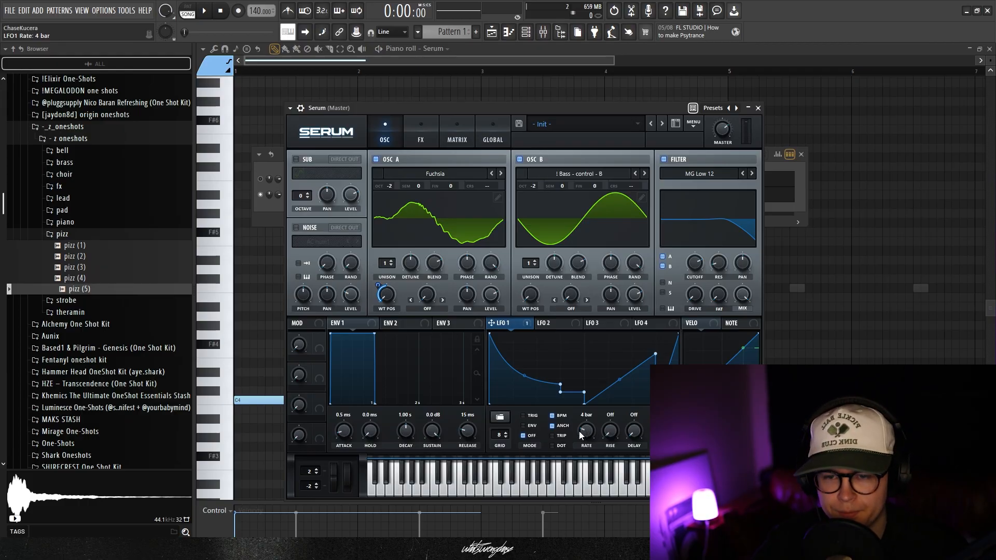
{"action": "key", "text": "space"}
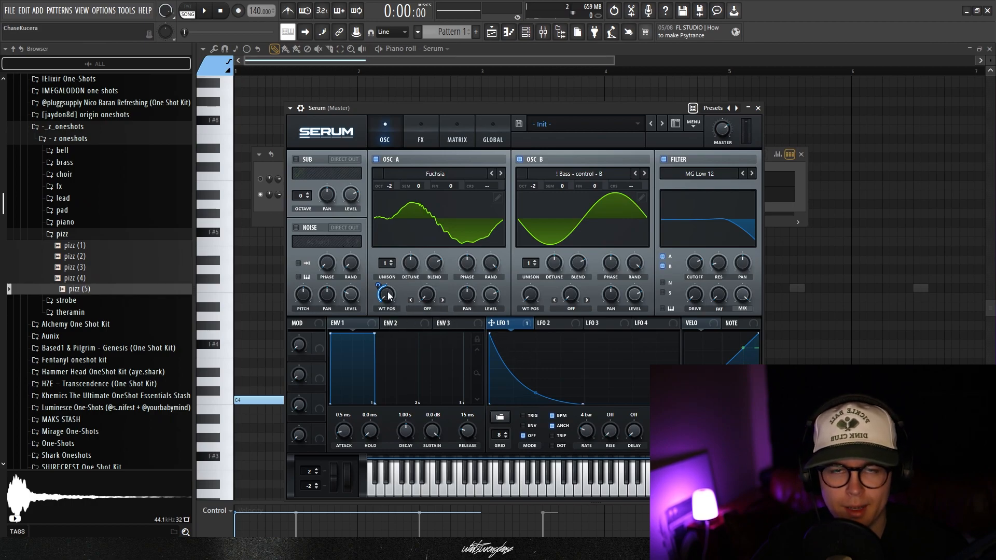
{"action": "key", "text": "space"}
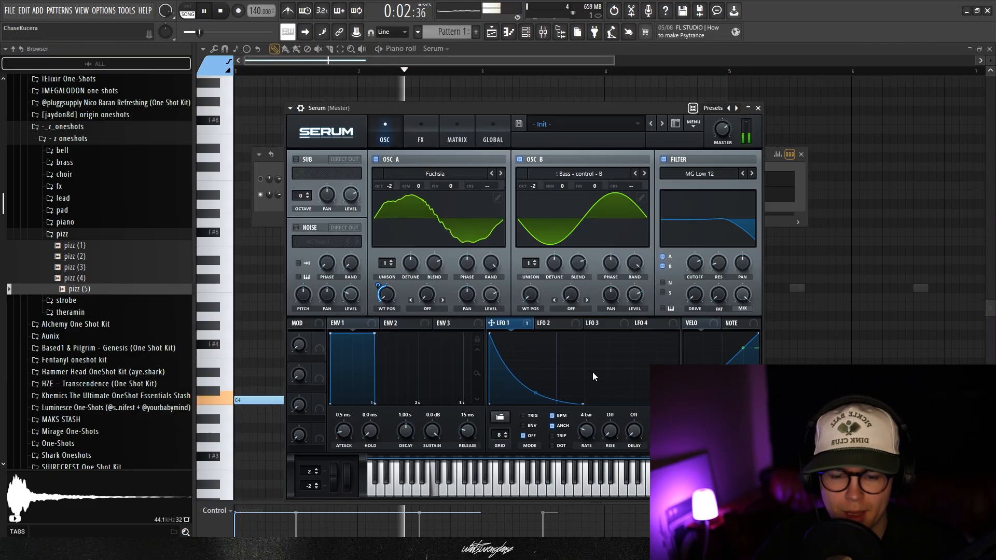
{"action": "key", "text": "space"}
Set LFO 1's rate to 2 bar and oscillator A's wavetable position to 6, auditioning the pattern.
{"action": "scroll", "coordinate": [587, 431], "scroll_direction": "up", "scroll_amount": 1}
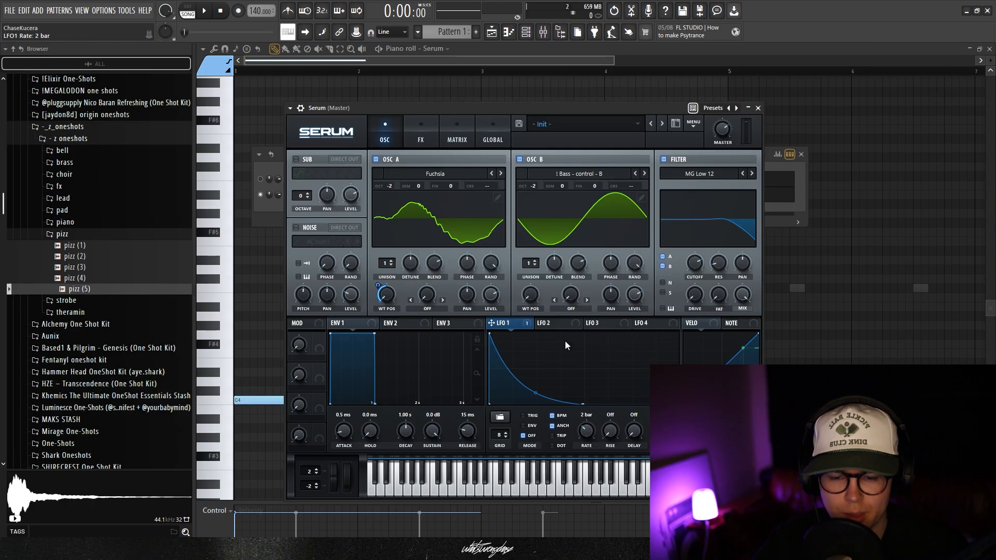
{"action": "left_click_drag", "start_coordinate": [388, 291], "coordinate": [387, 293]}
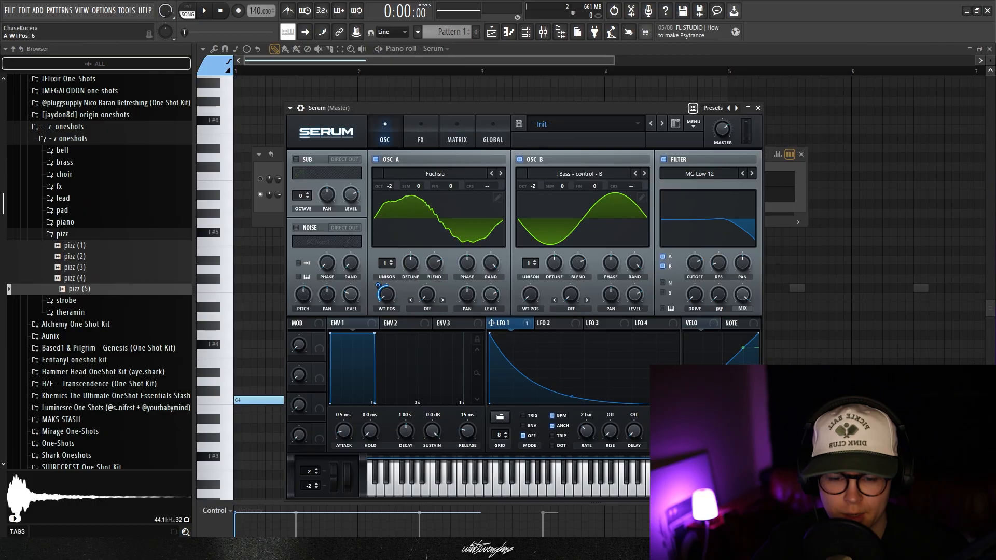
{"action": "key", "text": "space"}
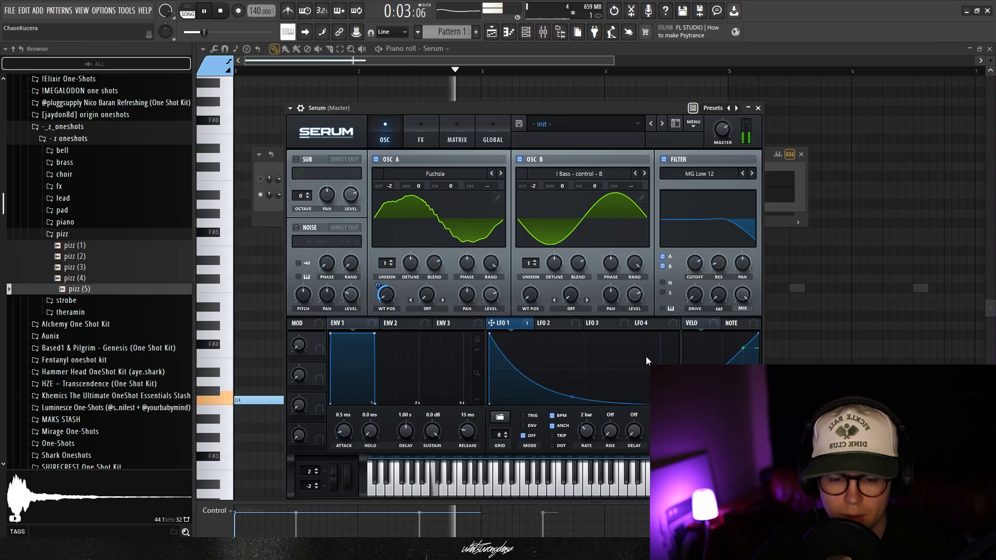
{"action": "left_click_drag", "start_coordinate": [551, 104], "coordinate": [541, 104]}
{"action": "key", "text": "space"}
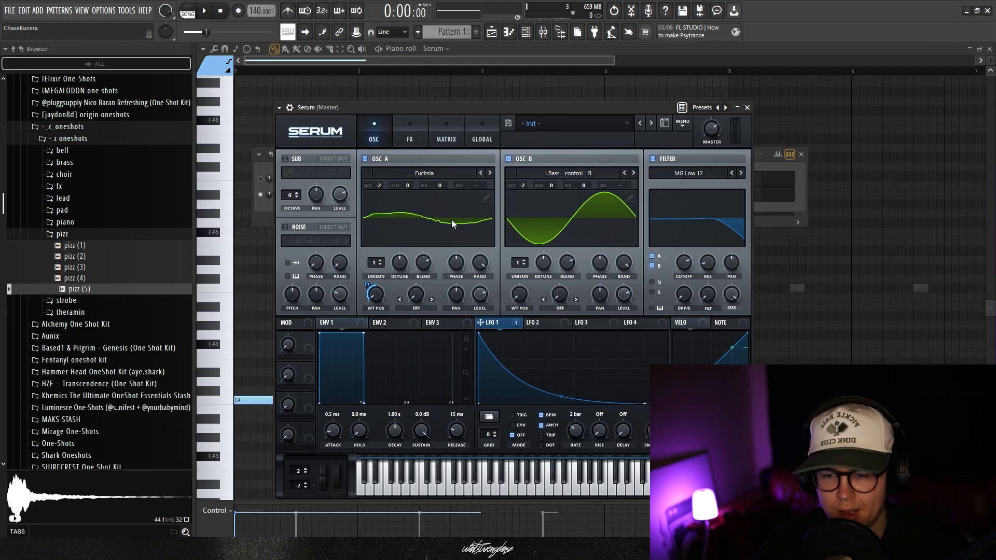
Enable the noise oscillator with one-shot playback and key tracking, using the user noise sample whose name starts with oa_chord_on.
{"action": "left_click", "coordinate": [285, 227]}
{"action": "left_click", "coordinate": [302, 241]}
{"action": "mouse_move", "coordinate": [312, 326]}
{"action": "mouse_move", "coordinate": [405, 248]}
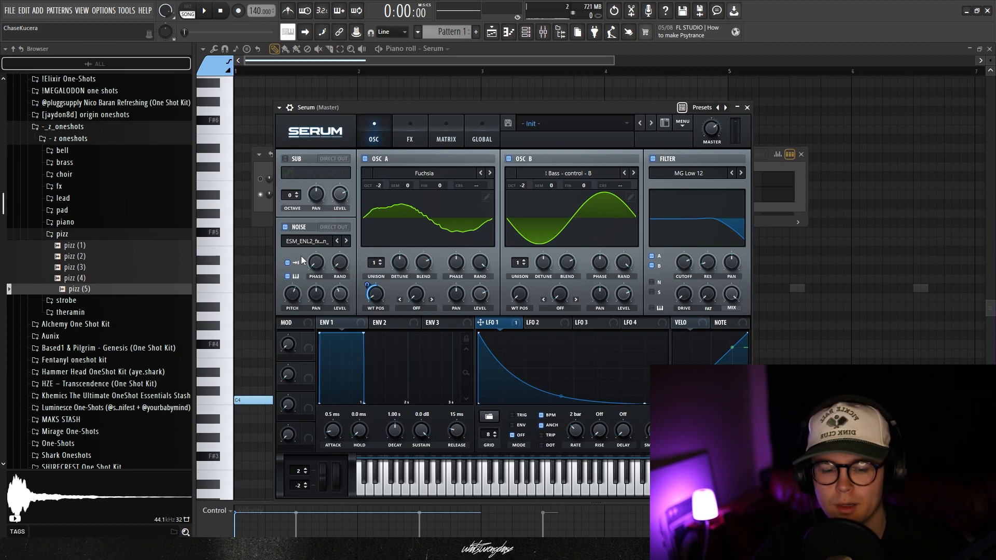
{"action": "left_click", "coordinate": [337, 241]}
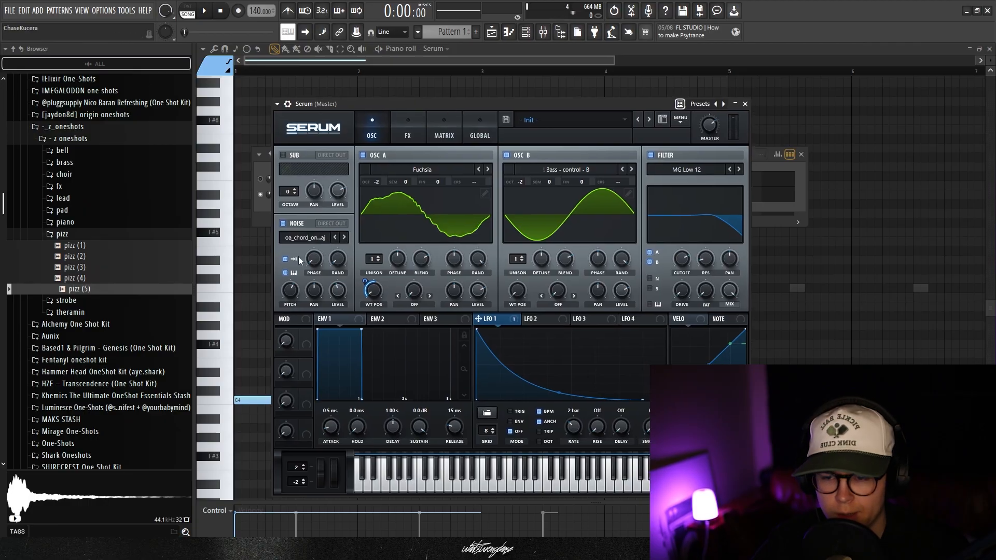
{"action": "left_click", "coordinate": [305, 238]}
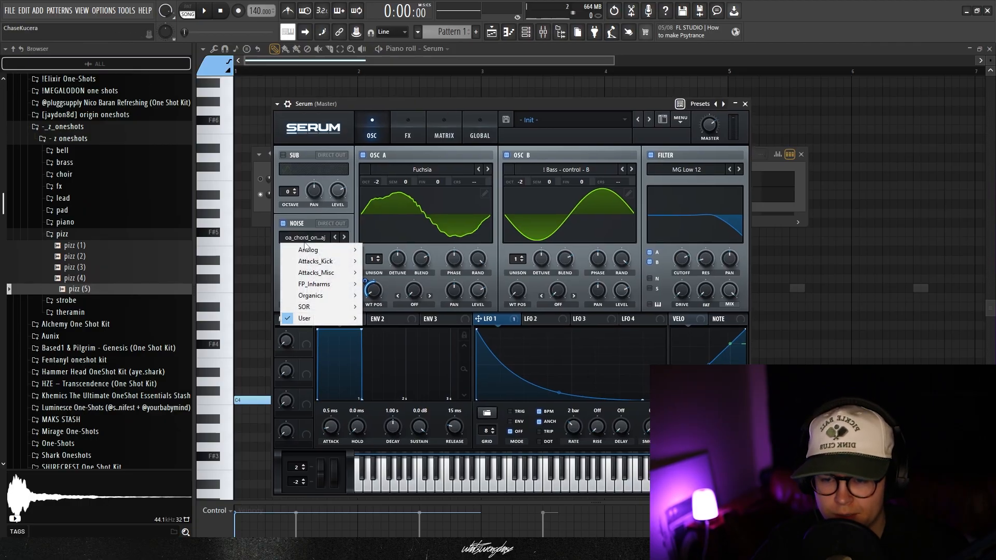
{"action": "mouse_move", "coordinate": [318, 321]}
{"action": "mouse_move", "coordinate": [394, 289]}
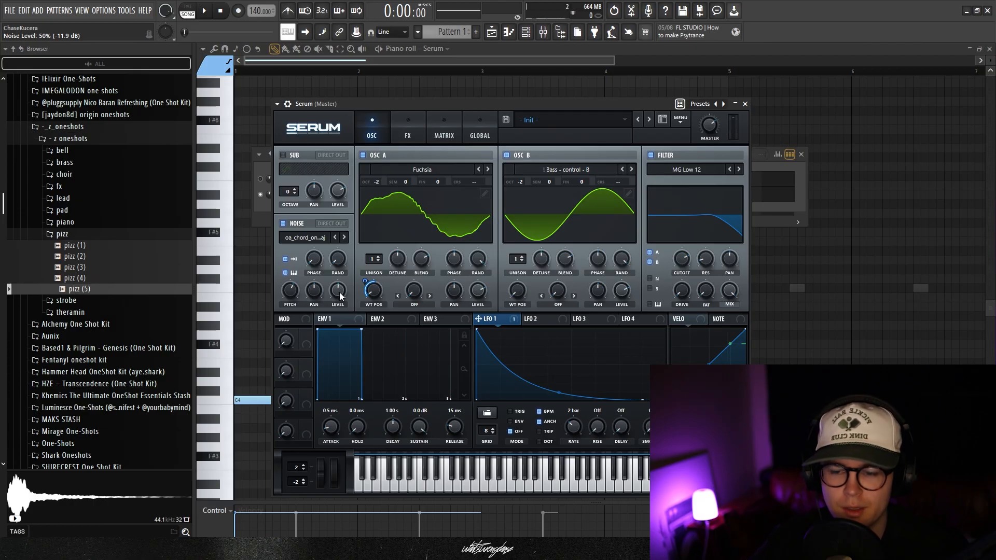
Adjust the noise oscillator's level while playing back the pattern.
{"action": "left_click_drag", "start_coordinate": [487, 101], "coordinate": [482, 93]}
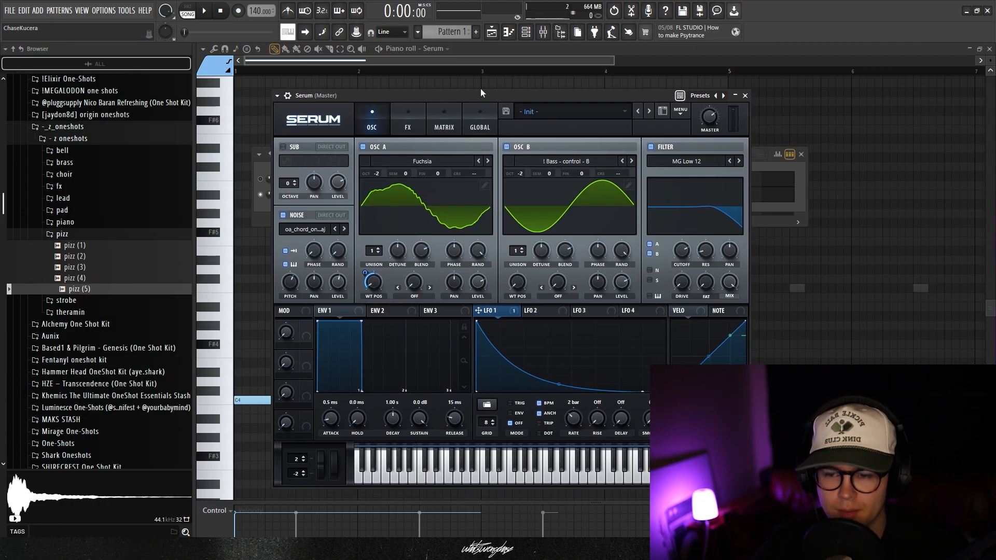
{"action": "key", "text": "space"}
{"action": "left_click_drag", "start_coordinate": [341, 289], "coordinate": [341, 283]}
{"action": "left_click_drag", "start_coordinate": [456, 93], "coordinate": [418, 88]}
{"action": "key", "text": "space"}
Enable the Hyper/Dimension effect, set the Dimension mix to 27% and play back the pattern.
{"action": "left_click", "coordinate": [405, 115]}
{"action": "left_click", "coordinate": [290, 140]}
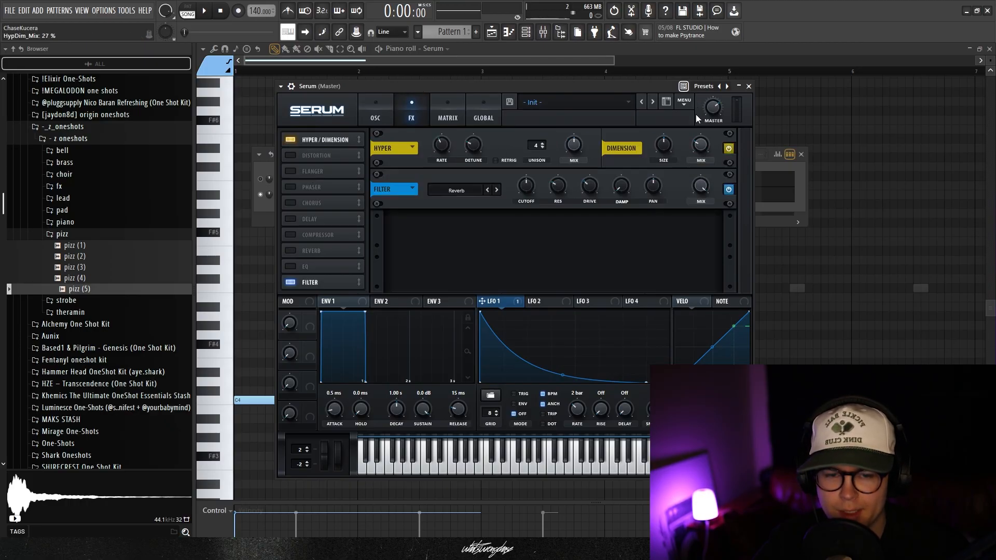
{"action": "key", "text": "space"}
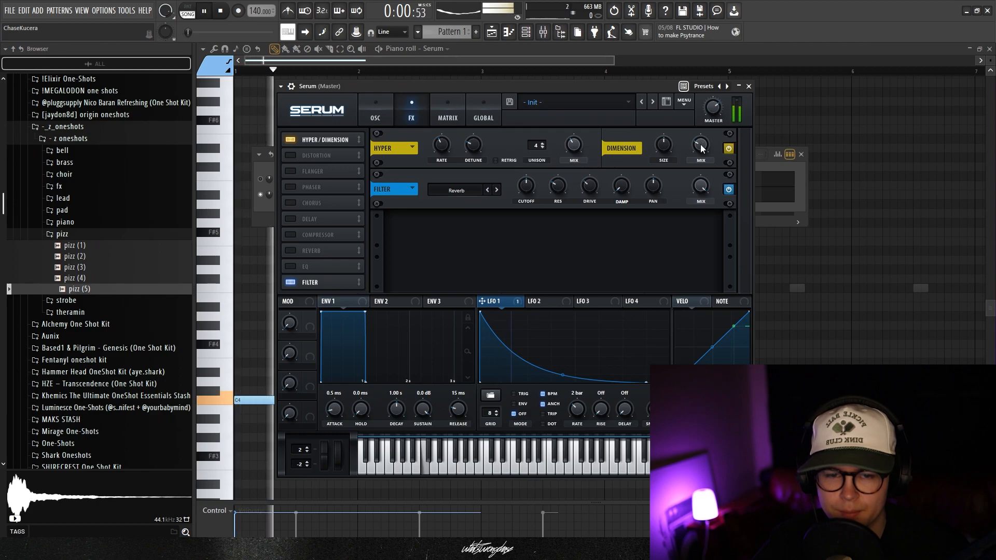
{"action": "key", "text": "space"}
Enable the Distortion effect, choose the Diode 1 type and set its mix to about 31% during playback.
{"action": "left_click", "coordinate": [290, 155]}
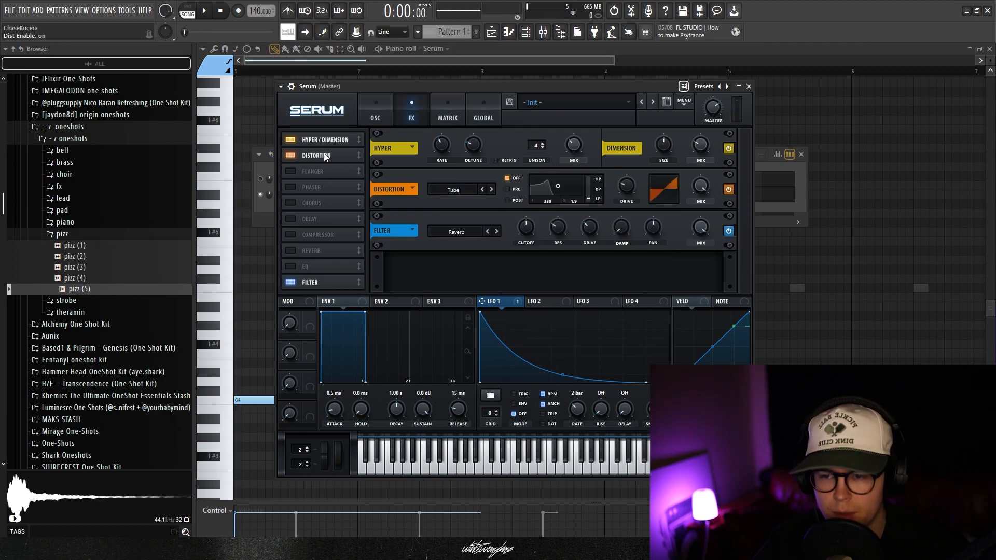
{"action": "left_click", "coordinate": [454, 190]}
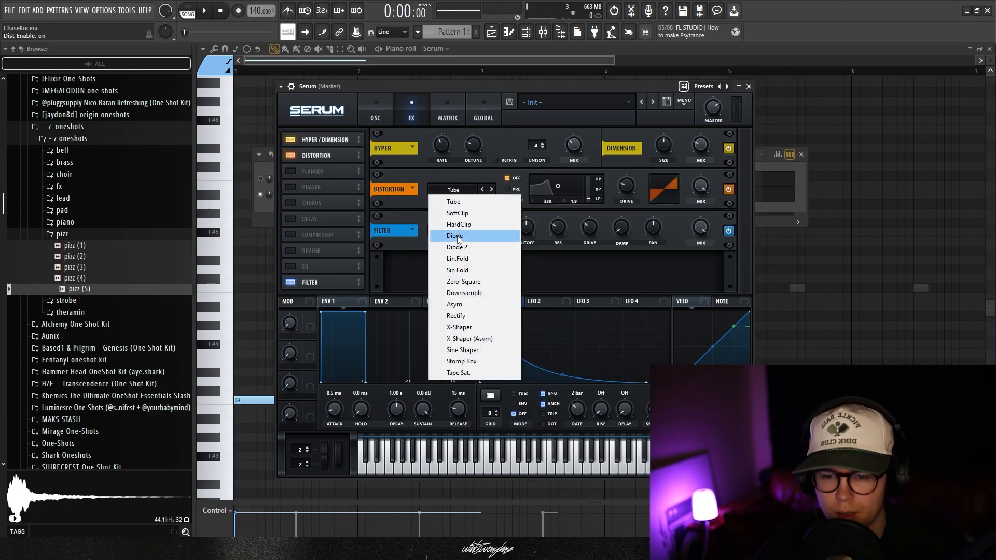
{"action": "left_click", "coordinate": [457, 234]}
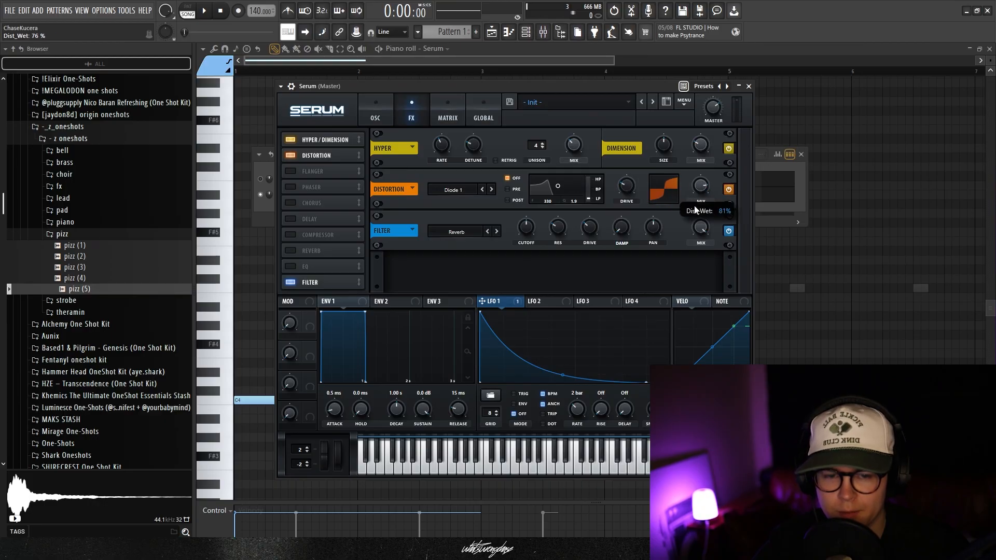
{"action": "left_click_drag", "start_coordinate": [688, 240], "coordinate": [688, 242]}
{"action": "key", "text": "space"}
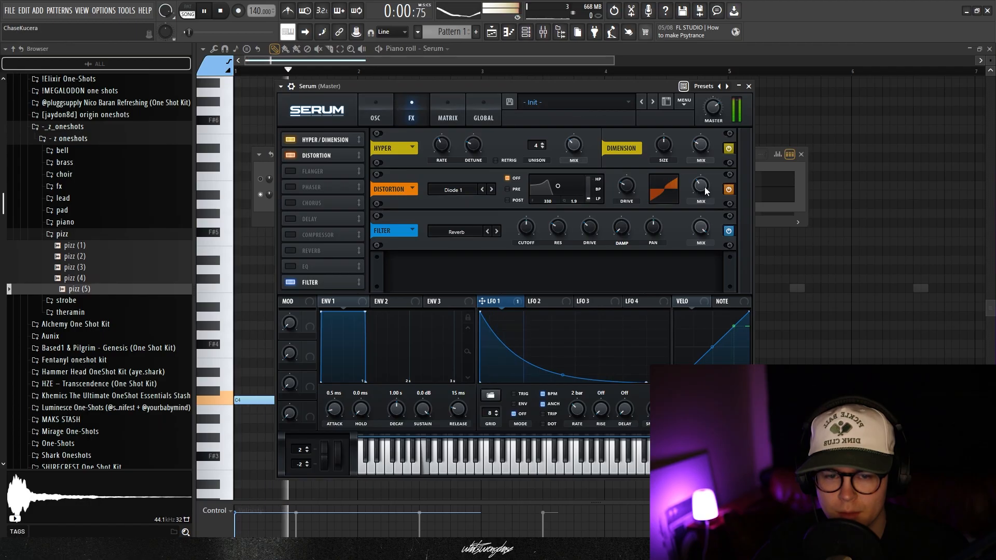
{"action": "left_click_drag", "start_coordinate": [628, 187], "coordinate": [628, 187]}
{"action": "left_click_drag", "start_coordinate": [700, 187], "coordinate": [699, 189]}
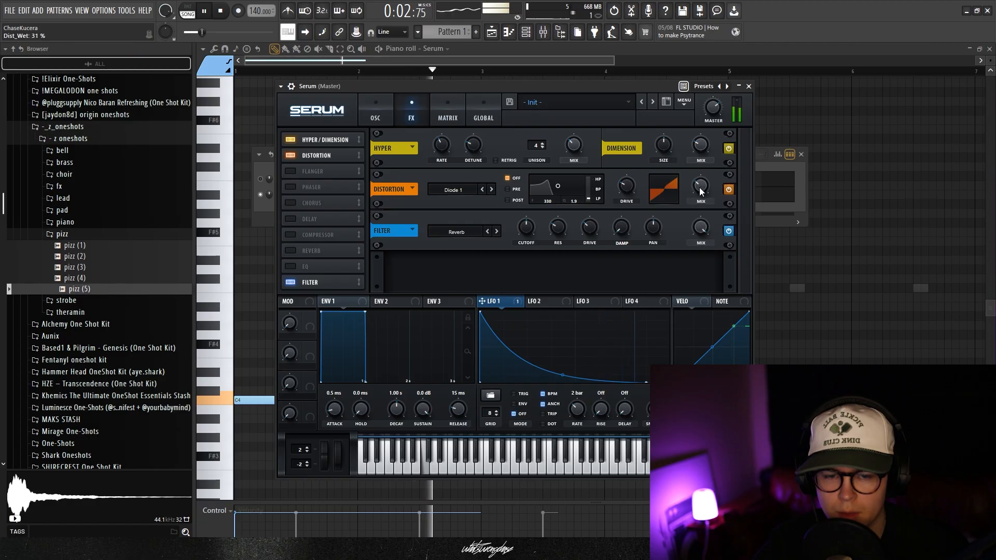
{"action": "key", "text": "space"}
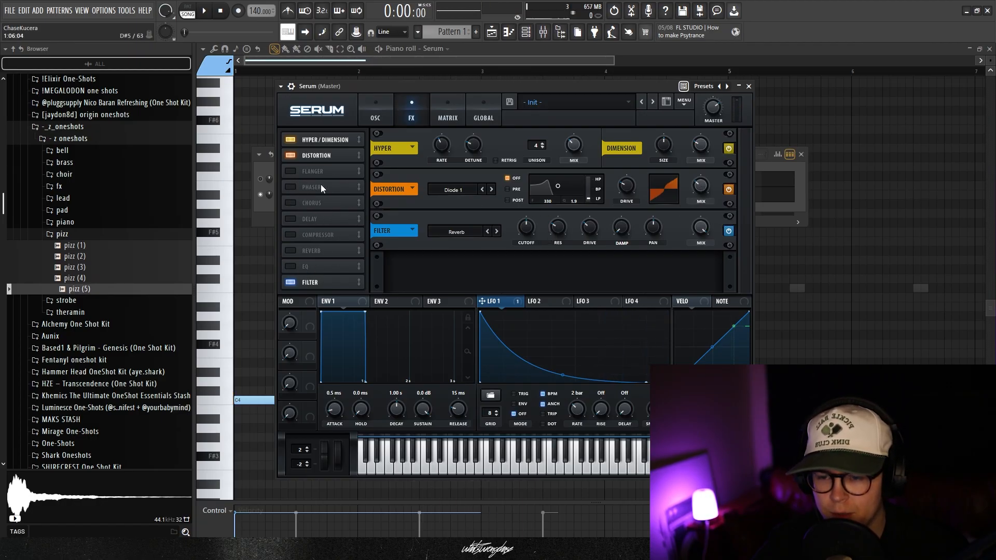
Enable the Phaser effect with BPM sync and set its mix to about 43% during playback.
{"action": "left_click", "coordinate": [291, 203]}
{"action": "left_click", "coordinate": [291, 203]}
{"action": "left_click", "coordinate": [291, 187]}
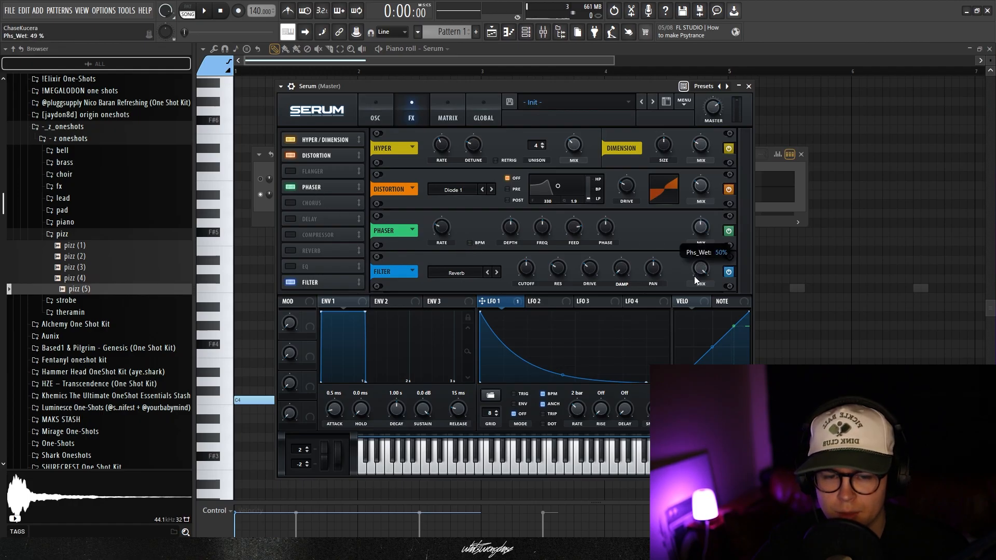
{"action": "left_click", "coordinate": [469, 243]}
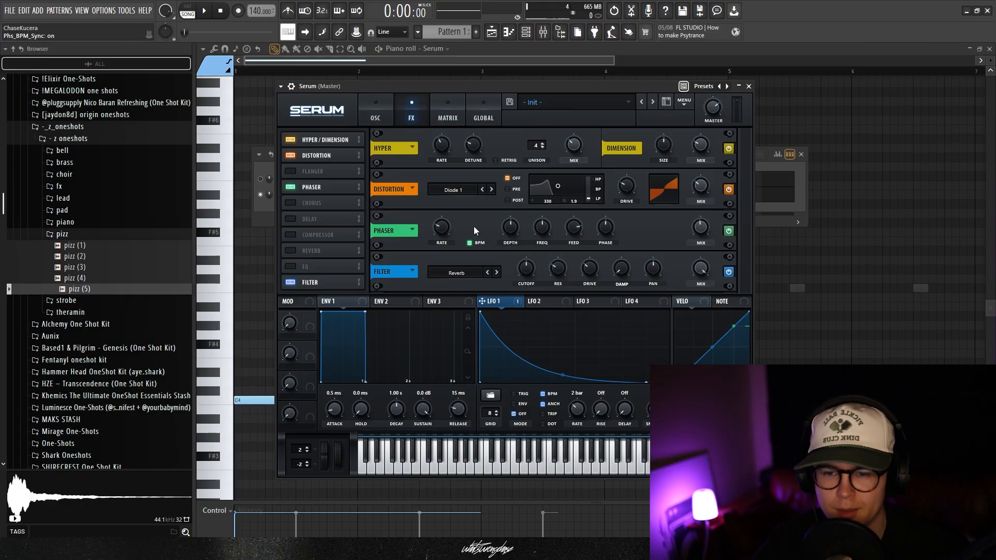
{"action": "key", "text": "space"}
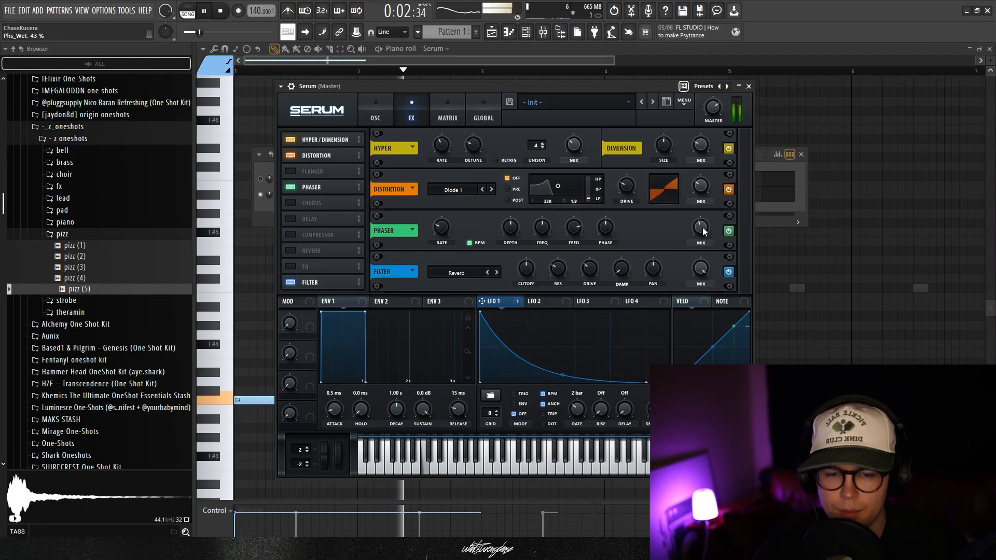
{"action": "left_click_drag", "start_coordinate": [624, 83], "coordinate": [629, 81]}
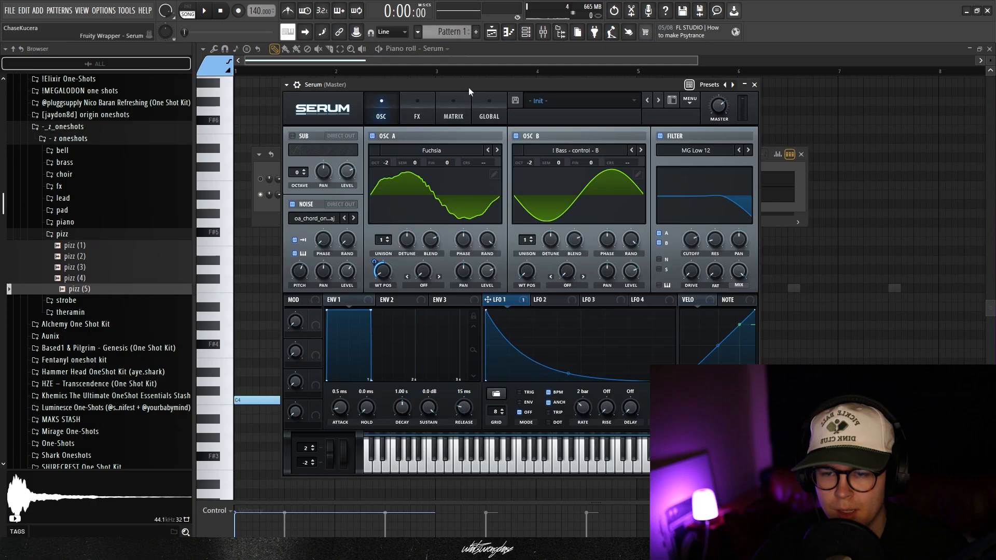
{"action": "left_click_drag", "start_coordinate": [468, 87], "coordinate": [466, 92]}
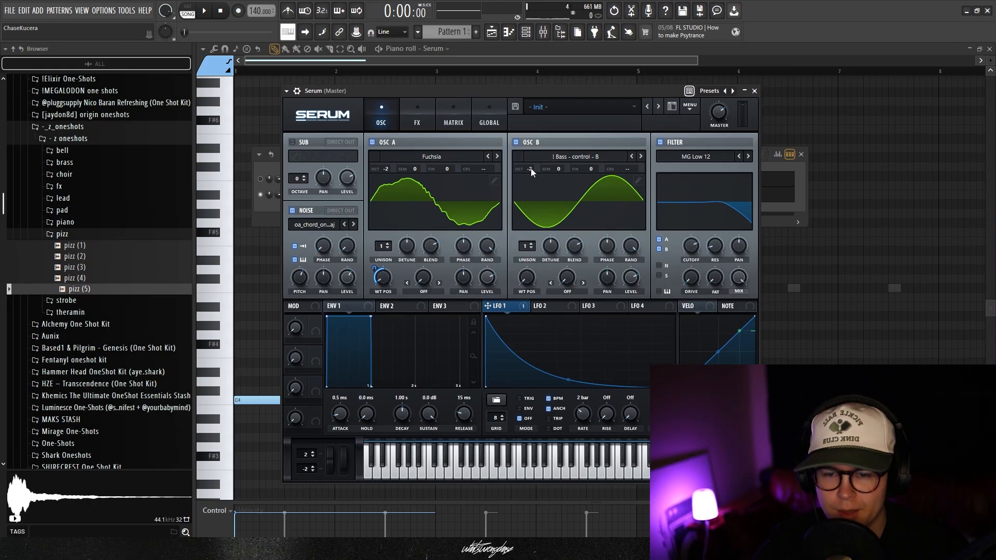
{"action": "left_click_drag", "start_coordinate": [493, 91], "coordinate": [496, 92]}
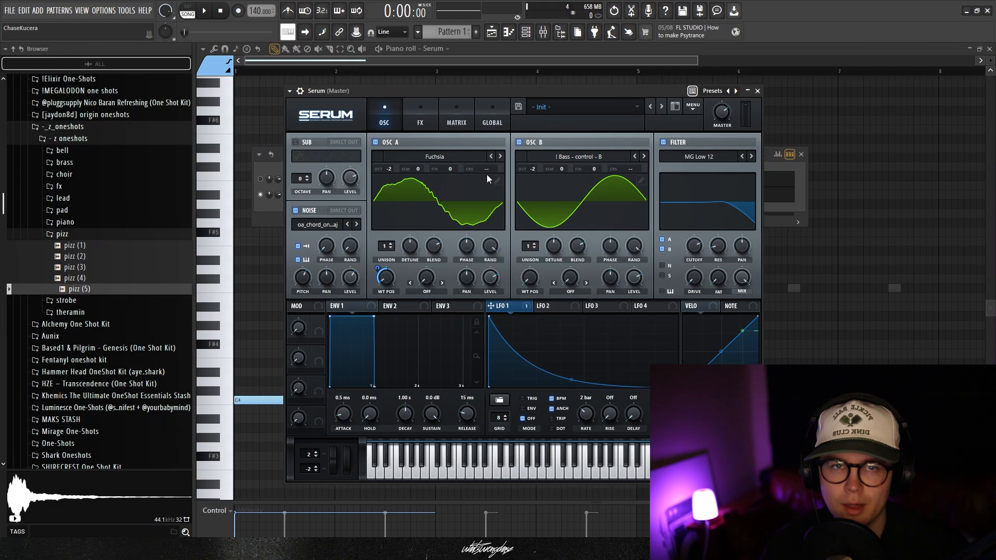
{"action": "left_click_drag", "start_coordinate": [511, 90], "coordinate": [505, 88]}
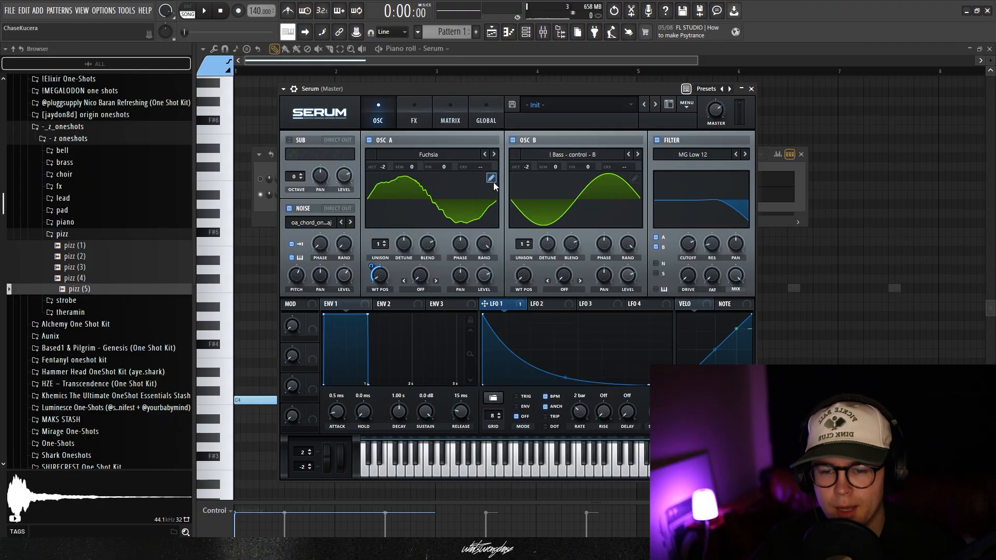
Open oscillator A's wavetable editor, examine the higher harmonic bins of the waveform and close the editor.
{"action": "left_click", "coordinate": [490, 179]}
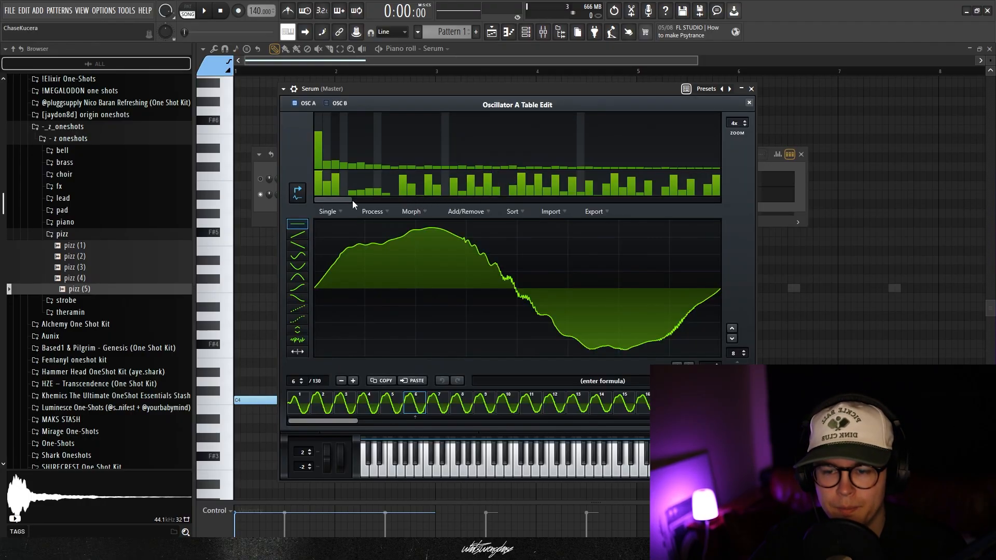
{"action": "left_click_drag", "start_coordinate": [340, 200], "coordinate": [384, 199]}
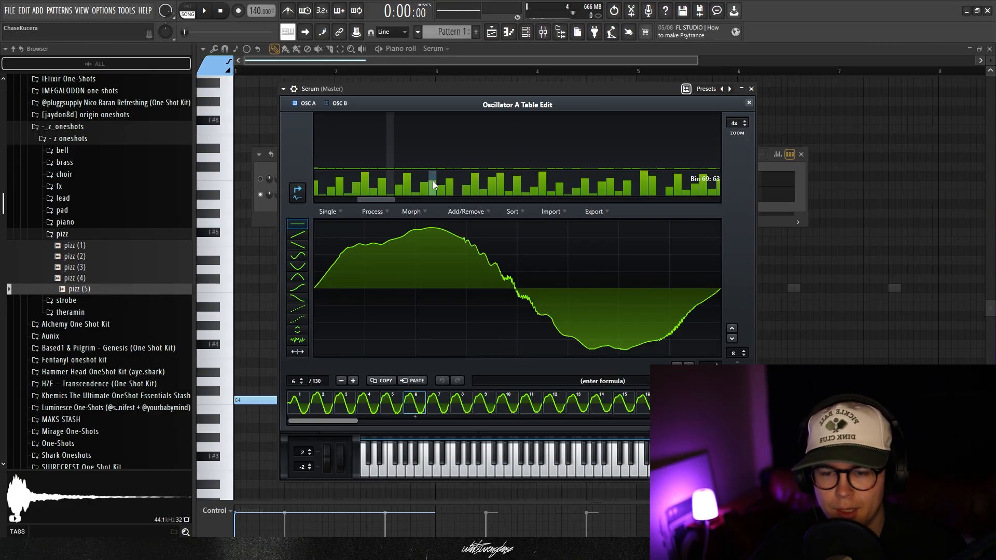
{"action": "left_click", "coordinate": [431, 197]}
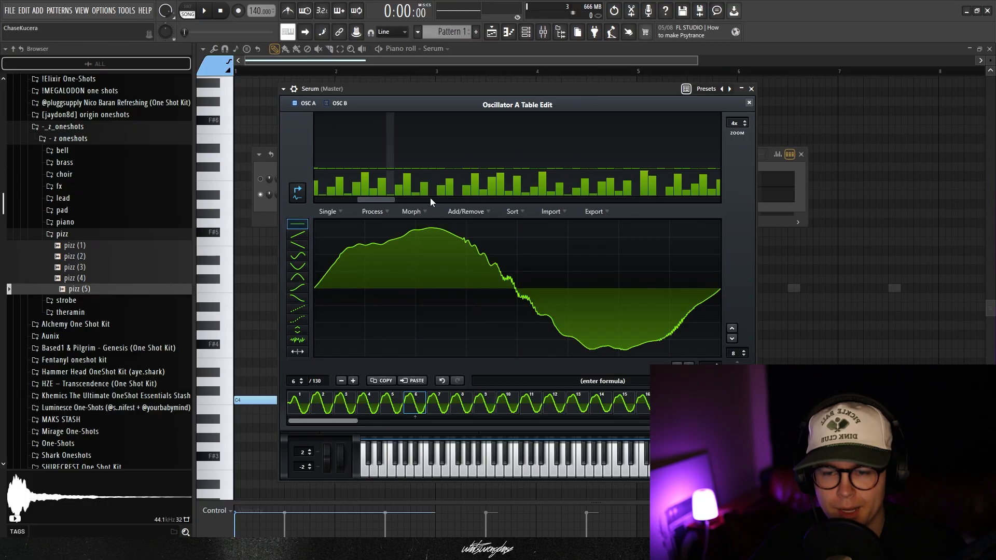
{"action": "left_click", "coordinate": [748, 102]}
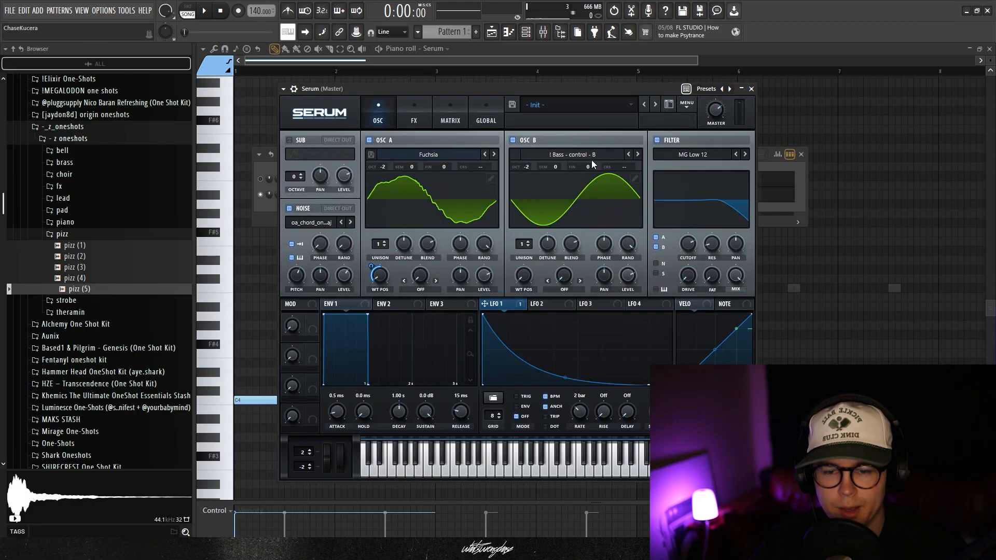
{"action": "left_click", "coordinate": [371, 155]}
{"action": "key", "text": "Escape"}
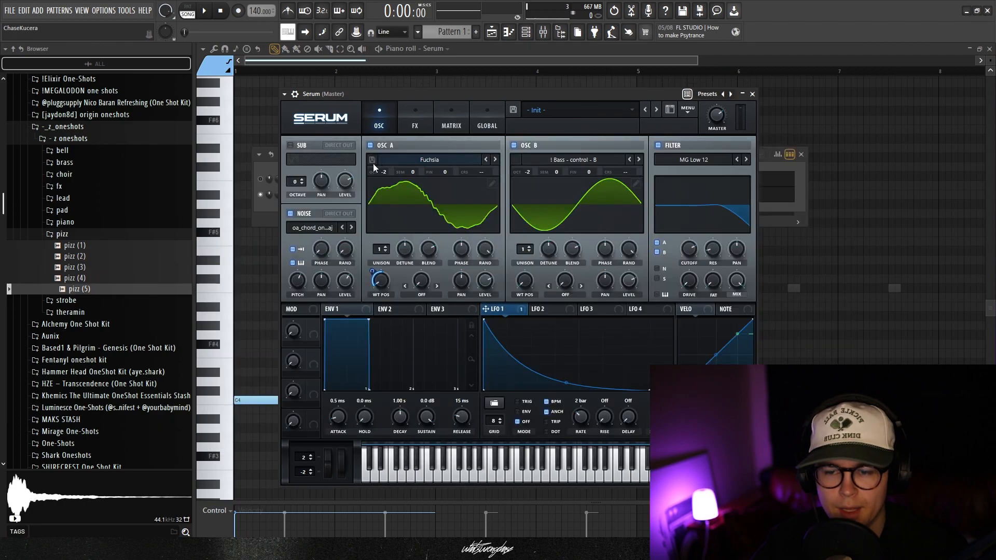
{"action": "left_click_drag", "start_coordinate": [463, 93], "coordinate": [462, 89]}
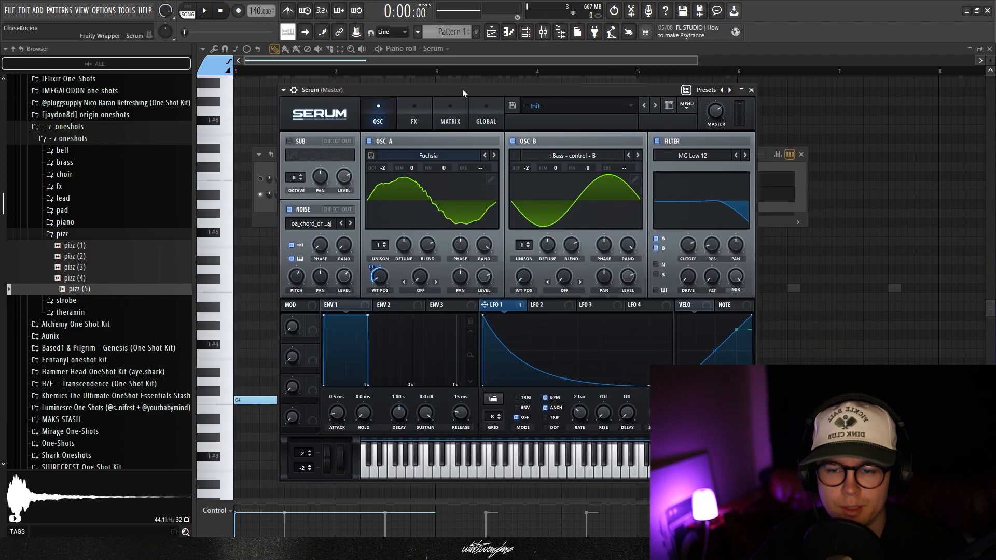
{"action": "left_click_drag", "start_coordinate": [540, 90], "coordinate": [533, 85]}
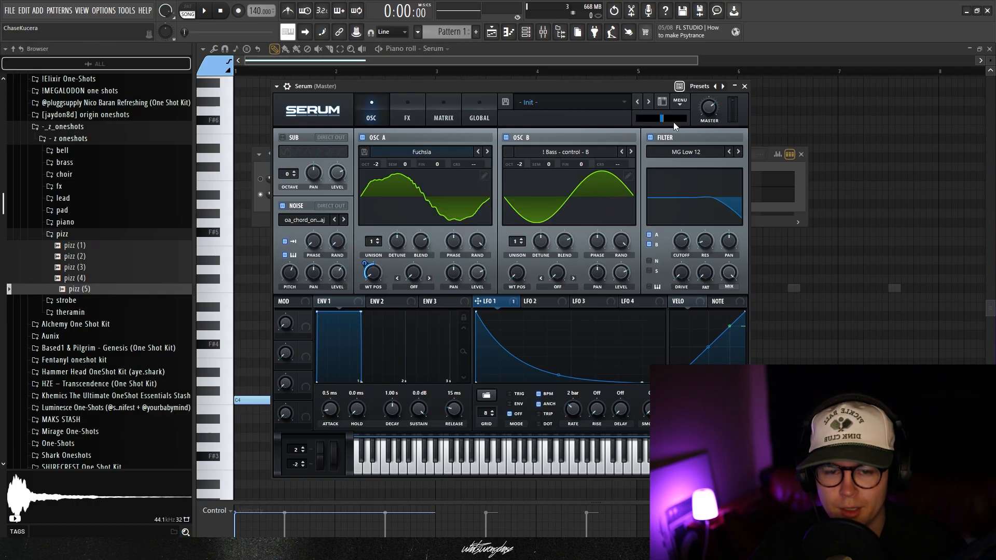
Fill in the preset's author credit and create a new folder named YT Kit inside the Serum Stash user presets folder for saving it.
{"action": "type", "text": "@whatswrongchas"}
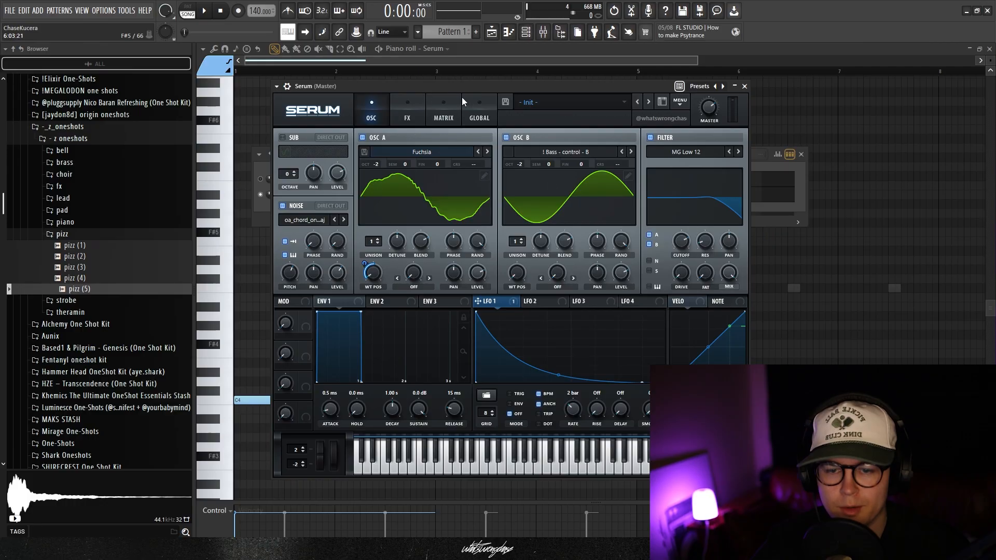
{"action": "left_click", "coordinate": [505, 101]}
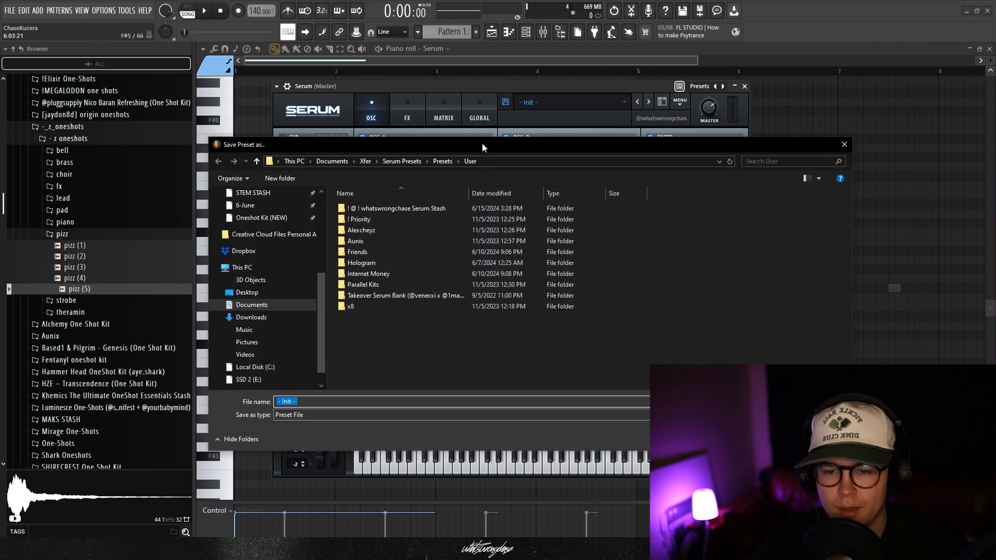
{"action": "left_click", "coordinate": [387, 336]}
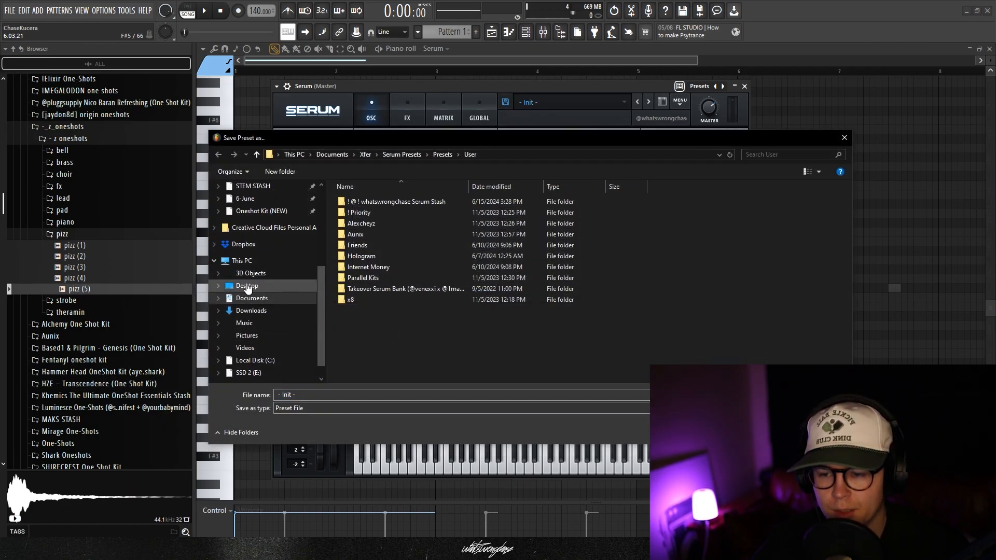
{"action": "scroll", "coordinate": [278, 281], "scroll_direction": "up", "scroll_amount": 1}
{"action": "type", "text": "YT"}
{"action": "type", "text": " Kit"}
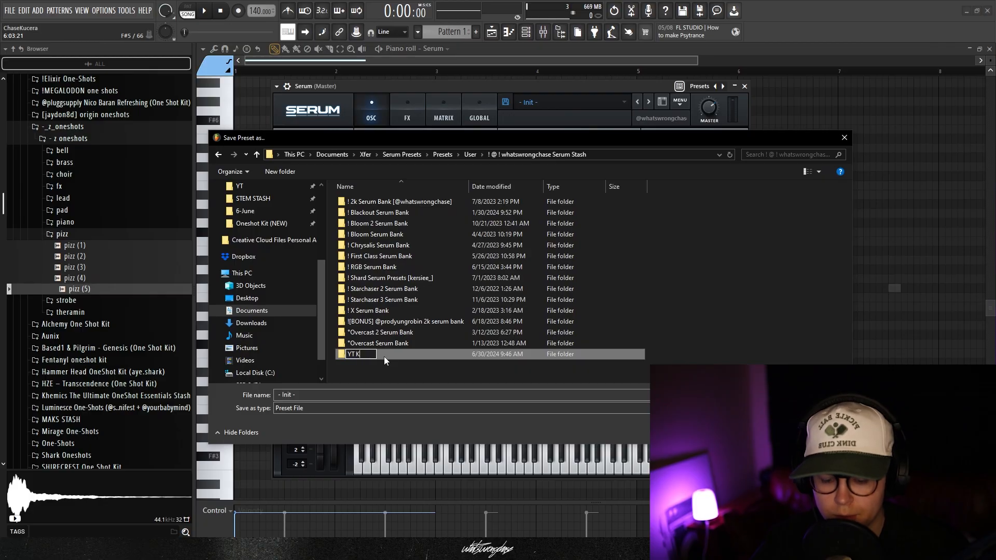
{"action": "key", "text": "Return"}
Save the bass preset in the YT Kit folder under the file name Bass - custom 1.
{"action": "double_click", "coordinate": [369, 353]}
{"action": "left_click", "coordinate": [321, 394]}
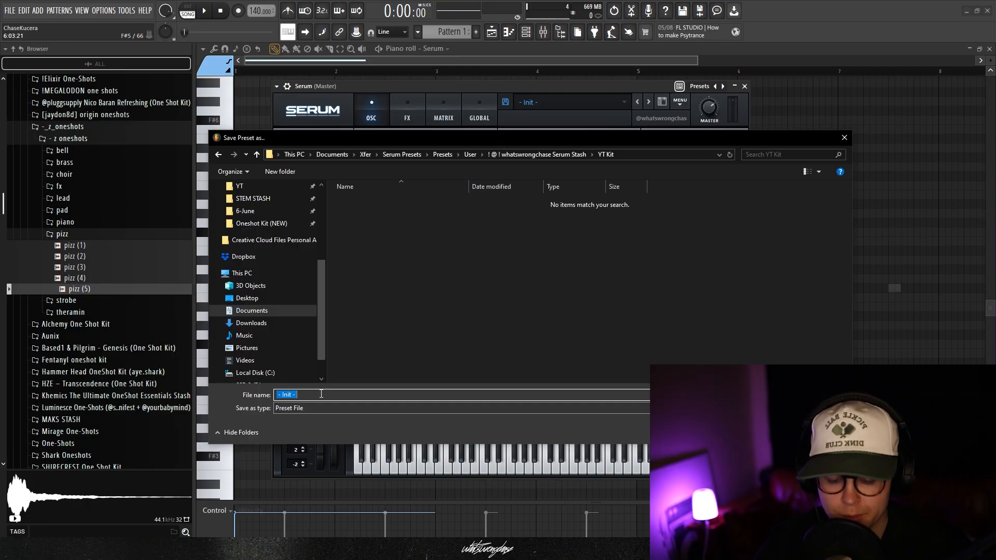
{"action": "type", "text": "Bass -"}
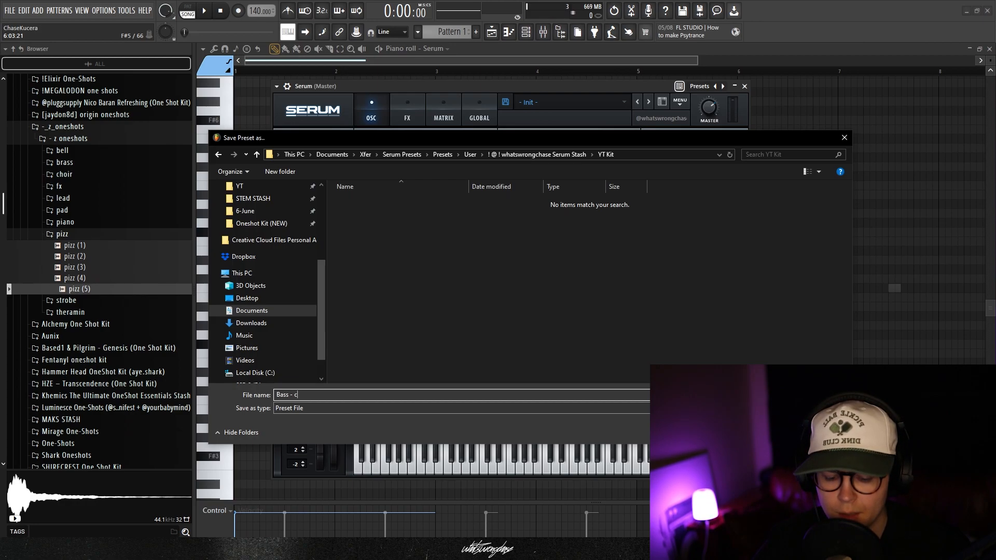
{"action": "type", "text": "custo,"}
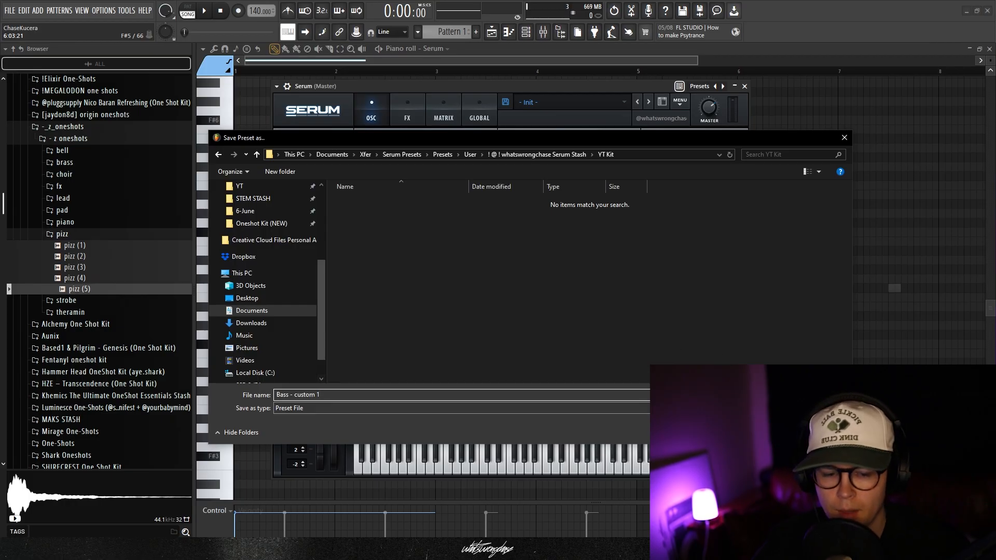
{"action": "key", "text": "Return"}
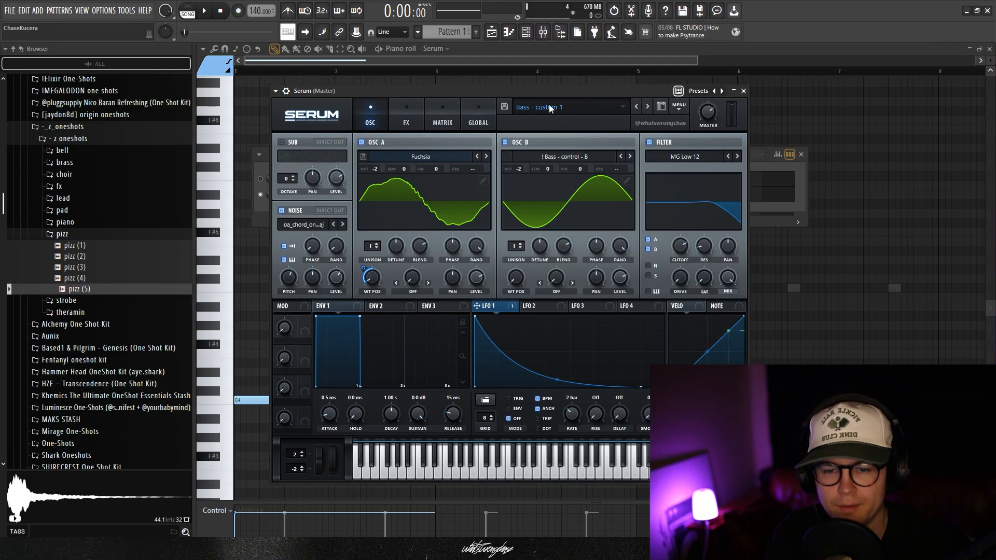
{"action": "left_click", "coordinate": [679, 107]}
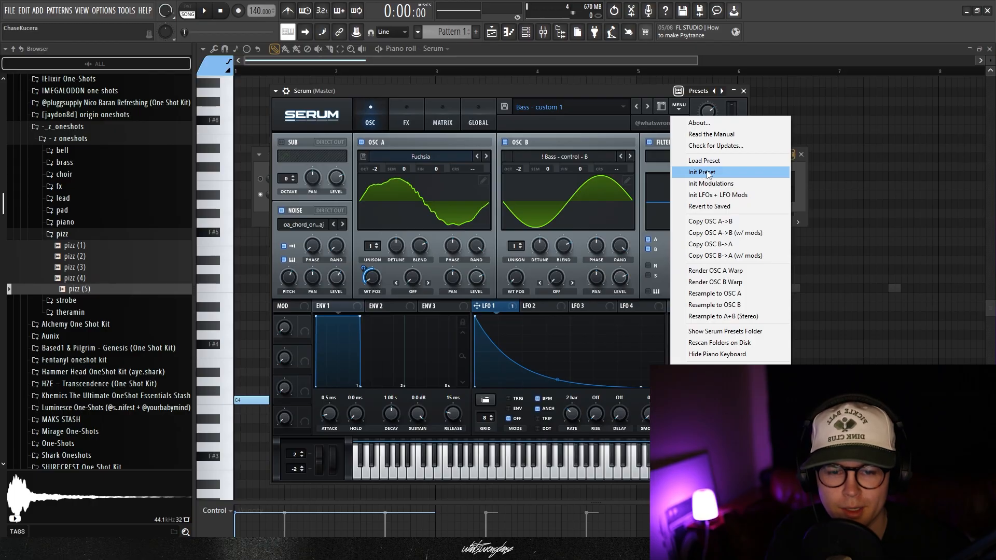
{"action": "left_click", "coordinate": [577, 91]}
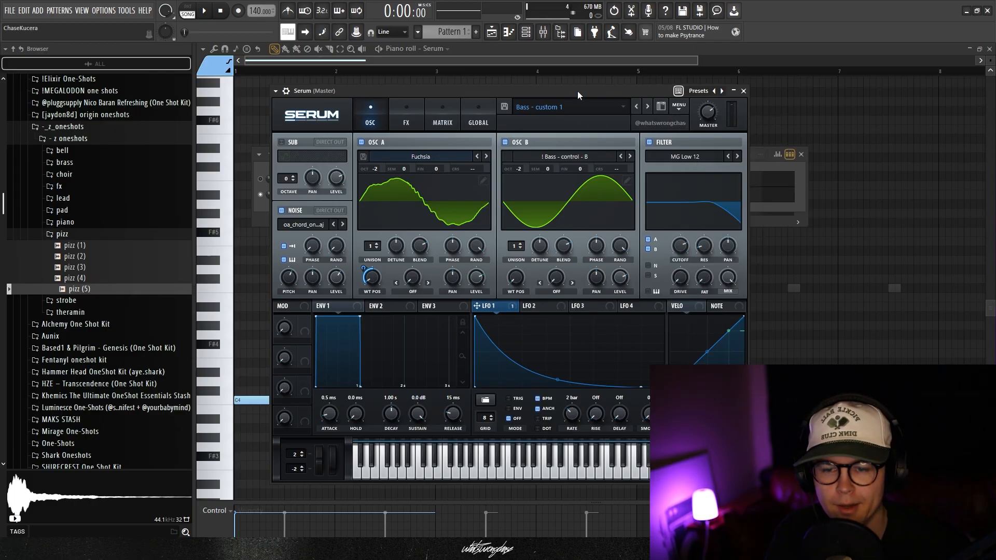